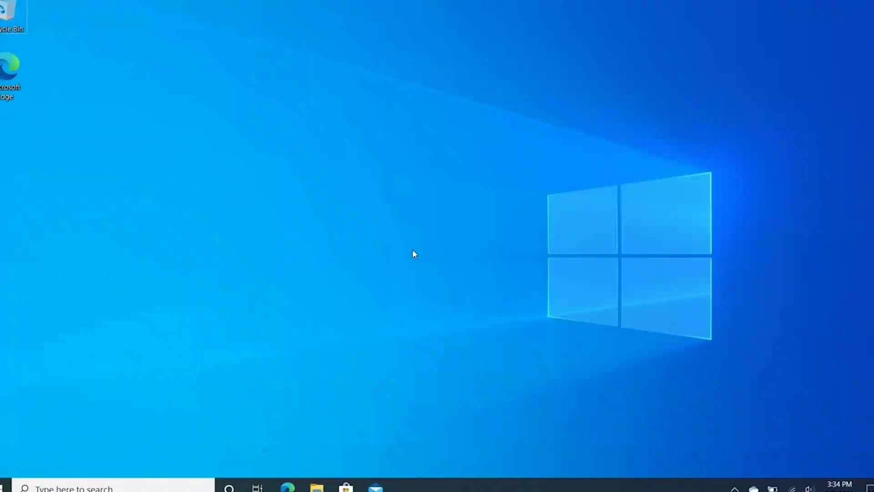
{"action": "key", "text": "super+c"}
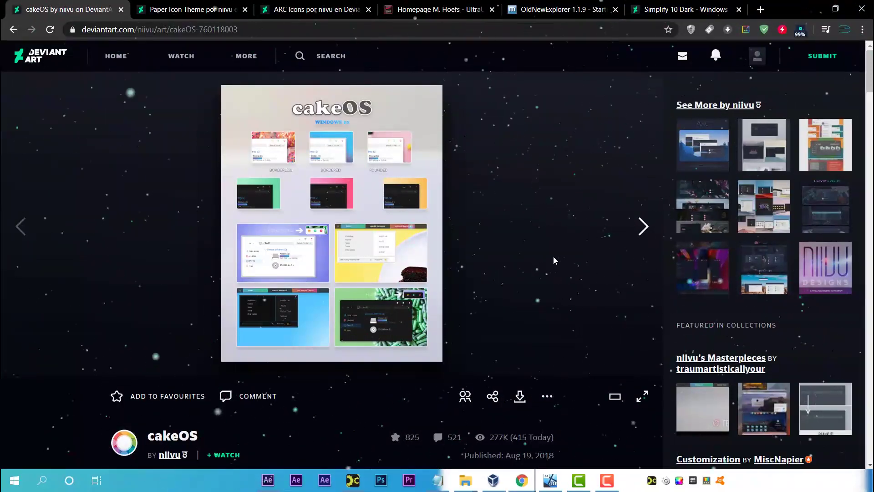
- Examine the cakeOS theme page's update notes for the supported Windows 10 builds
{"action": "scroll", "coordinate": [554, 260], "scroll_direction": "down", "scroll_amount": 1}
{"action": "scroll", "coordinate": [553, 261], "scroll_direction": "down", "scroll_amount": 7}
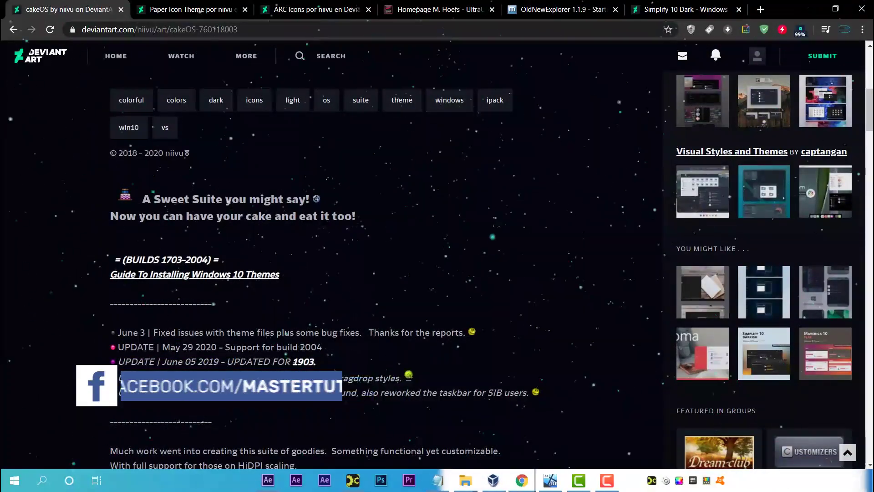
{"action": "left_click_drag", "start_coordinate": [225, 347], "coordinate": [305, 346]}
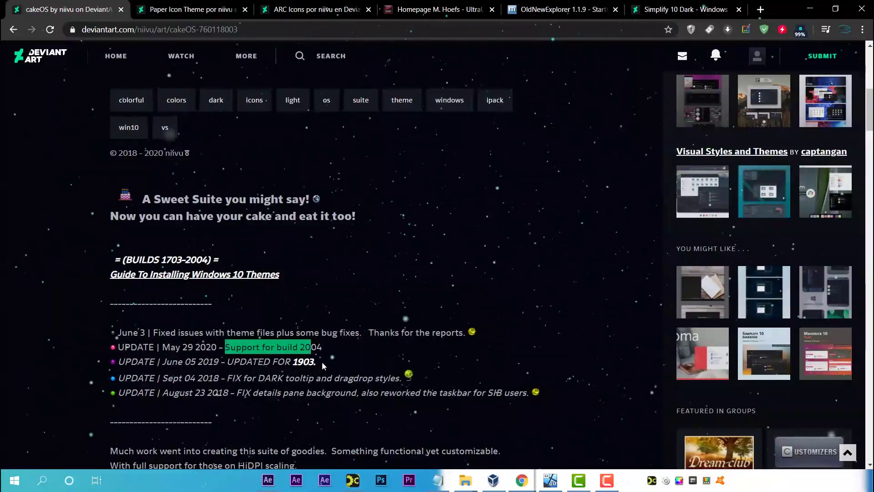
{"action": "left_click_drag", "start_coordinate": [320, 362], "coordinate": [264, 361]}
- Check the installed Windows version and build in the About Windows dialog and close it
{"action": "key", "text": "super+r"}
{"action": "key", "text": "super"}
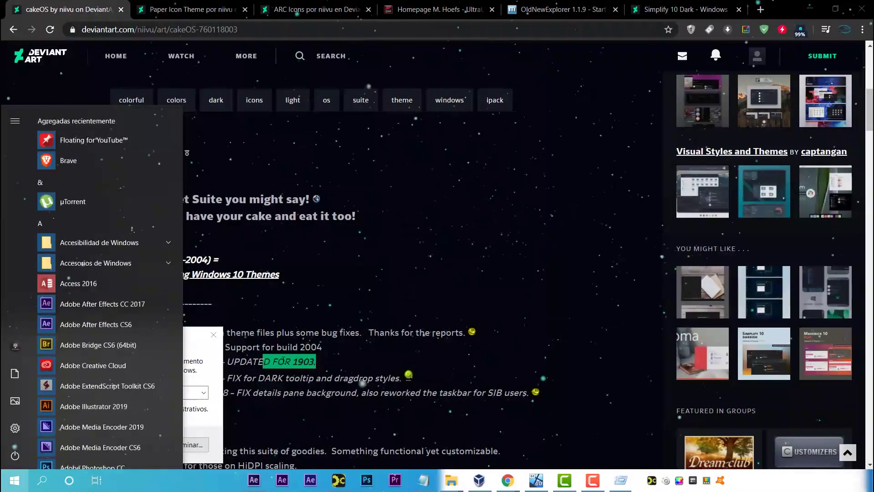
{"action": "key", "text": "Escape"}
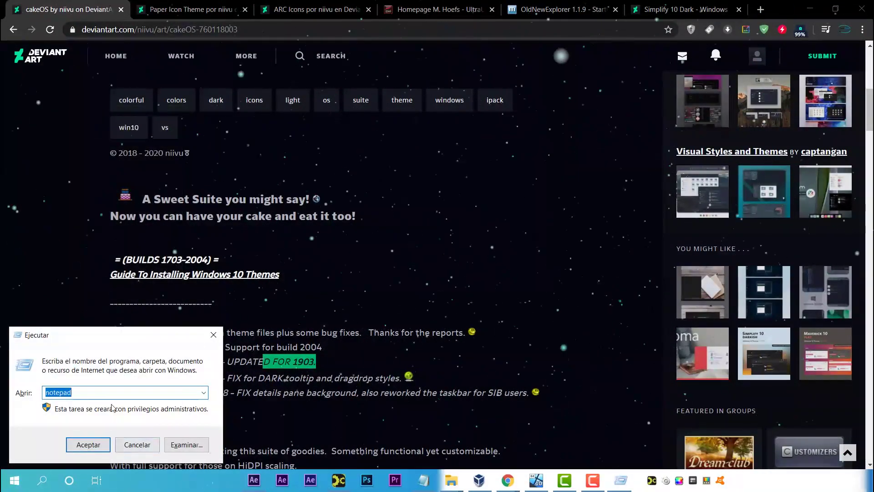
{"action": "type", "text": "cmd"}
{"action": "key", "text": "Return"}
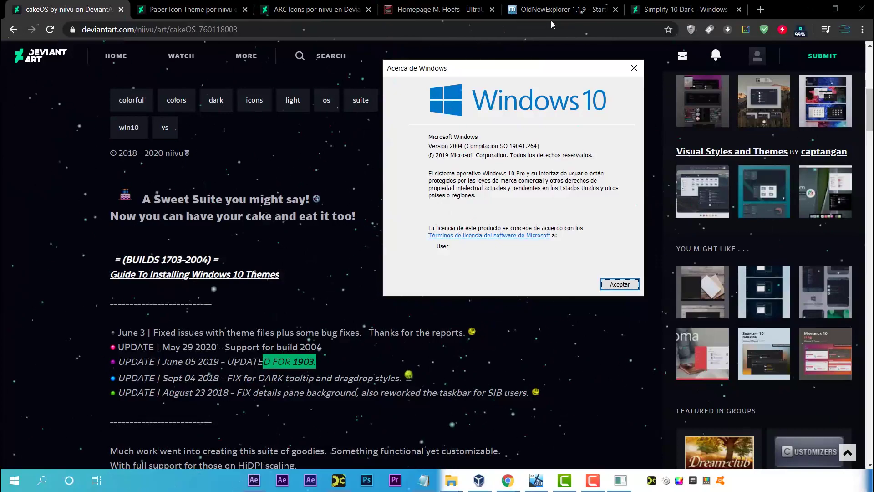
{"action": "left_click", "coordinate": [634, 68]}
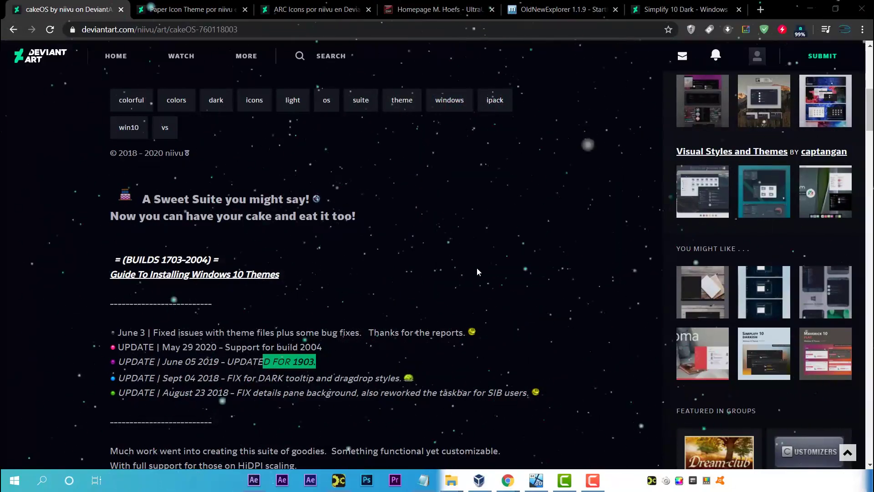
- Look over the cakeOS theme's preview image and read its description on the page
{"action": "scroll", "coordinate": [387, 327], "scroll_direction": "up", "scroll_amount": 9}
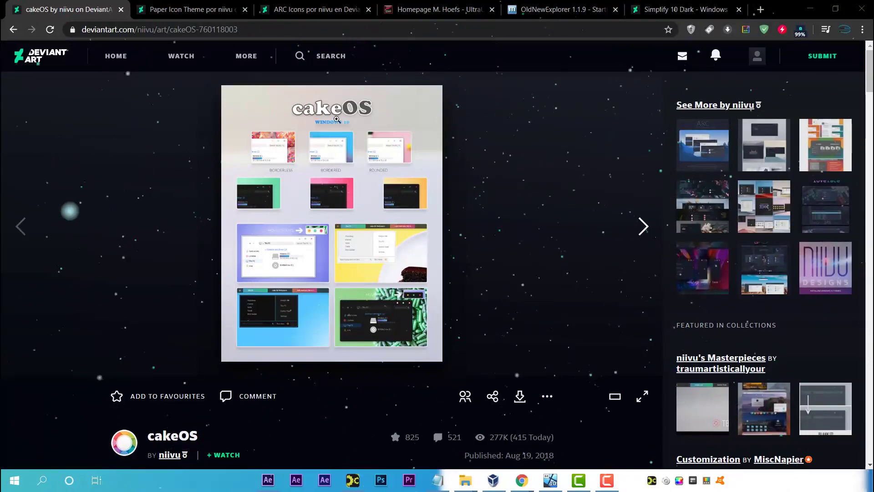
{"action": "scroll", "coordinate": [336, 134], "scroll_direction": "down", "scroll_amount": 10}
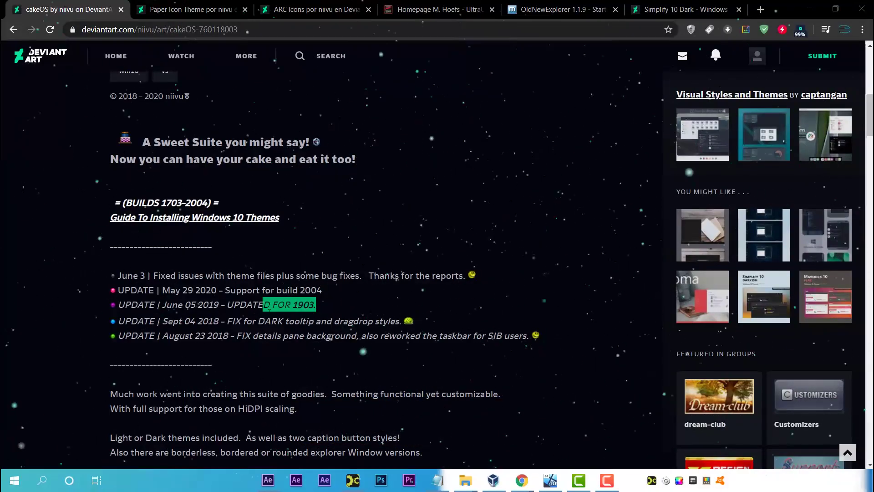
{"action": "scroll", "coordinate": [316, 341], "scroll_direction": "down", "scroll_amount": 3}
{"action": "scroll", "coordinate": [322, 279], "scroll_direction": "down", "scroll_amount": 4}
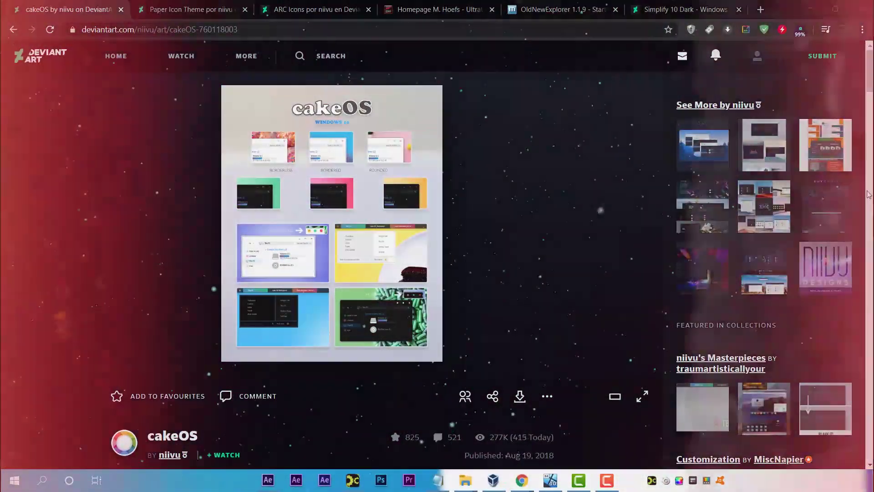
{"action": "scroll", "coordinate": [812, 238], "scroll_direction": "down", "scroll_amount": 3}
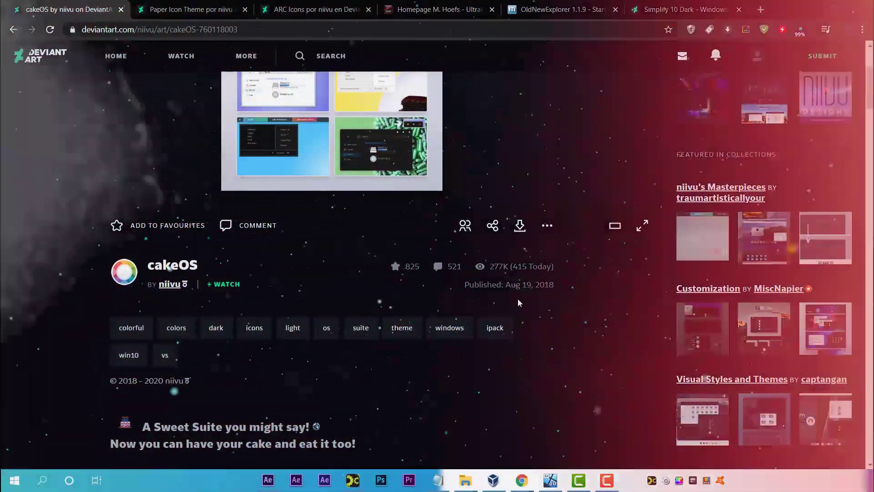
{"action": "scroll", "coordinate": [516, 302], "scroll_direction": "up", "scroll_amount": 3}
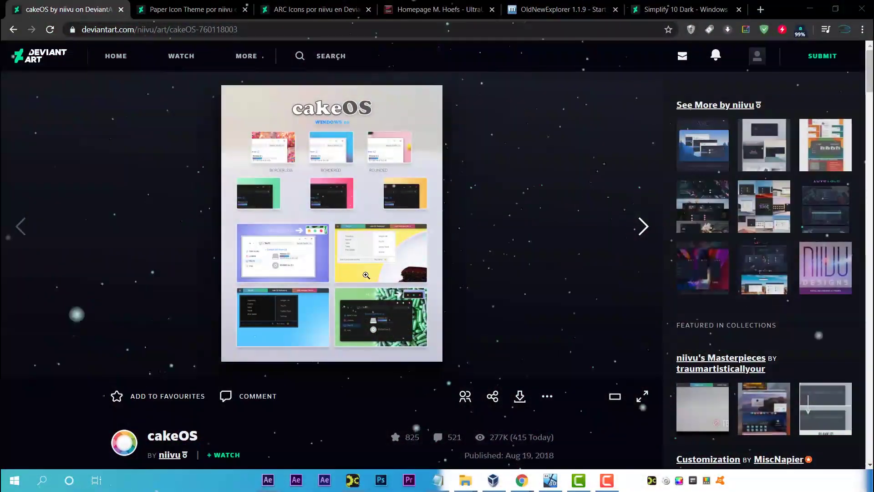
- Look over the Paper icon theme page and the Porcelain theme page on DeviantArt
{"action": "left_click", "coordinate": [199, 5]}
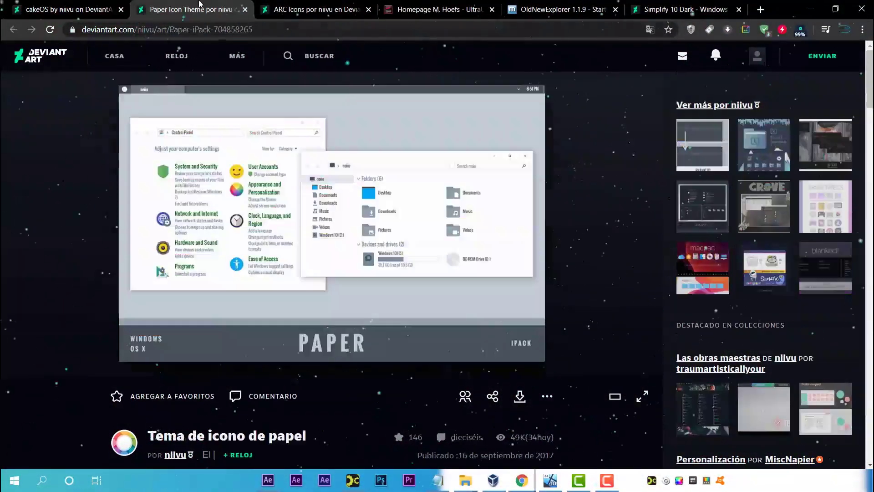
{"action": "scroll", "coordinate": [229, 331], "scroll_direction": "down", "scroll_amount": 1}
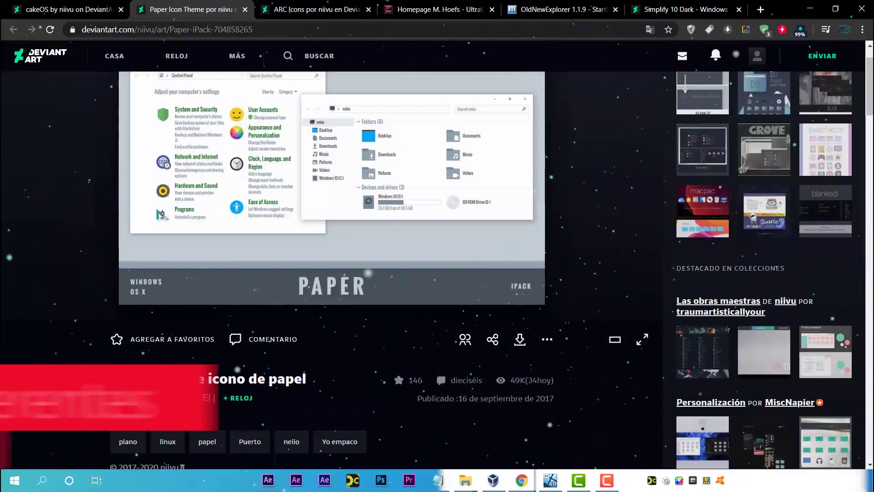
{"action": "scroll", "coordinate": [348, 265], "scroll_direction": "up", "scroll_amount": 1}
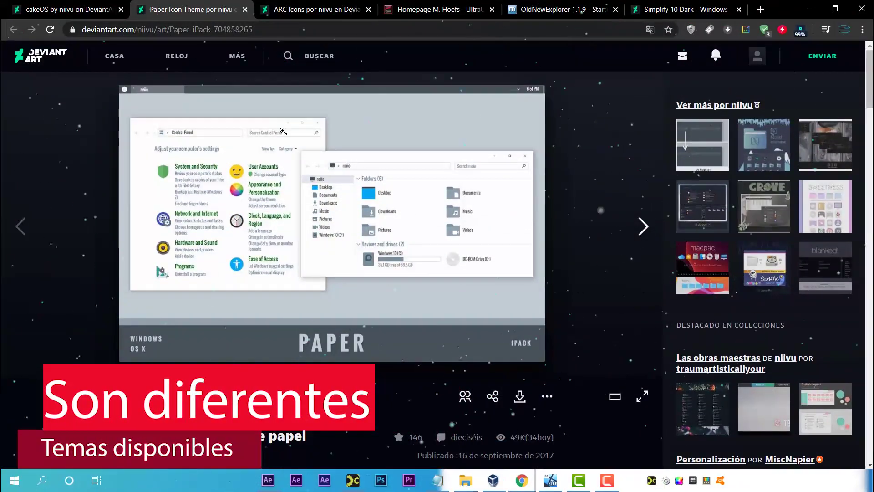
{"action": "left_click", "coordinate": [317, 6]}
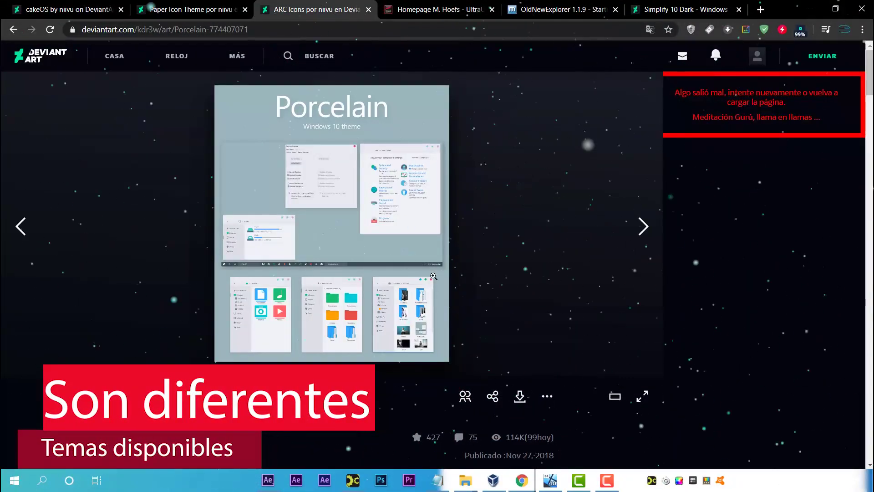
- Review the UltraUXThemePatcher download page and the OldNewExplorer 1.1.9 forum topic
{"action": "left_click", "coordinate": [425, 4]}
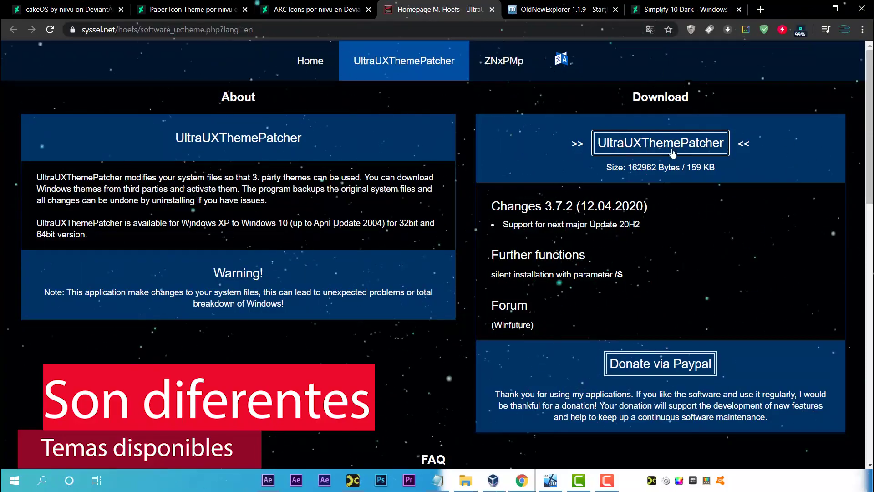
{"action": "left_click", "coordinate": [556, 3]}
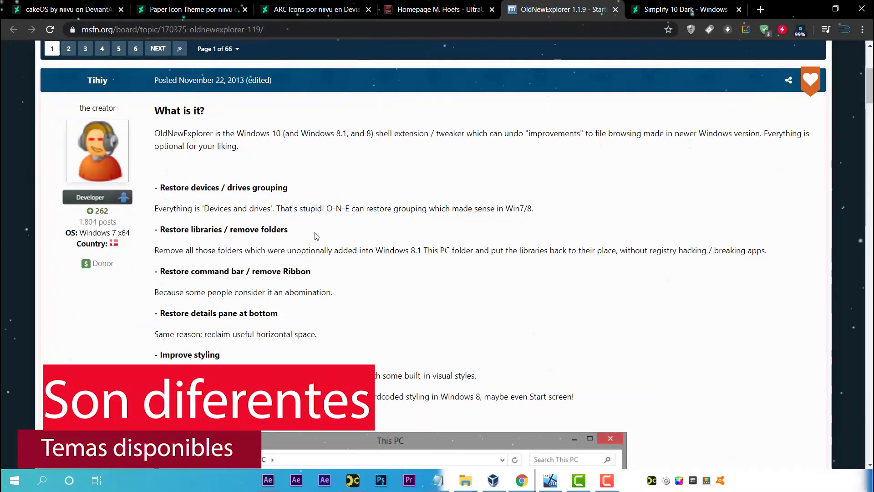
{"action": "scroll", "coordinate": [317, 235], "scroll_direction": "up", "scroll_amount": 5}
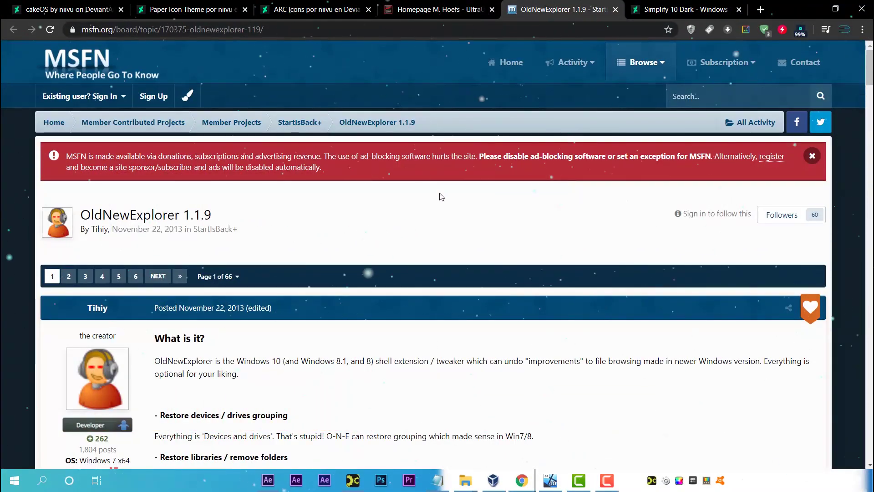
{"action": "scroll", "coordinate": [428, 241], "scroll_direction": "down", "scroll_amount": 10}
{"action": "scroll", "coordinate": [408, 291], "scroll_direction": "up", "scroll_amount": 7}
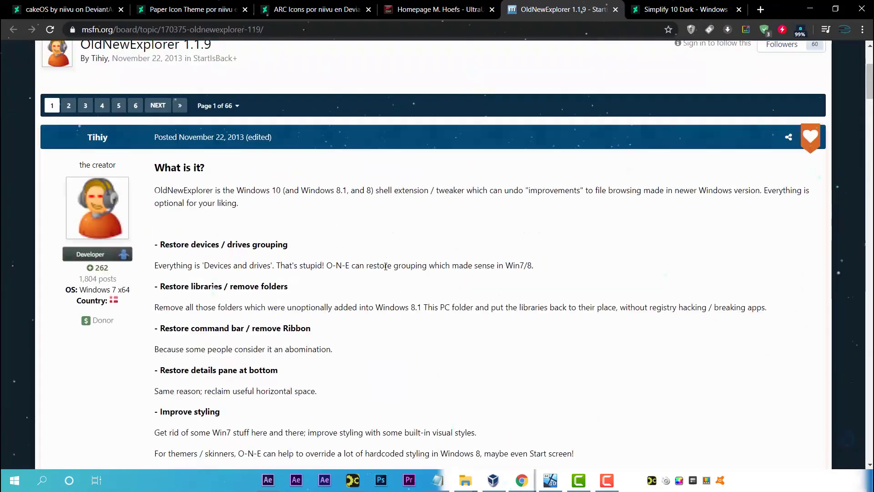
- Examine the preview and description of the Simplify 10 Dark theme pack
{"action": "left_click", "coordinate": [683, 9]}
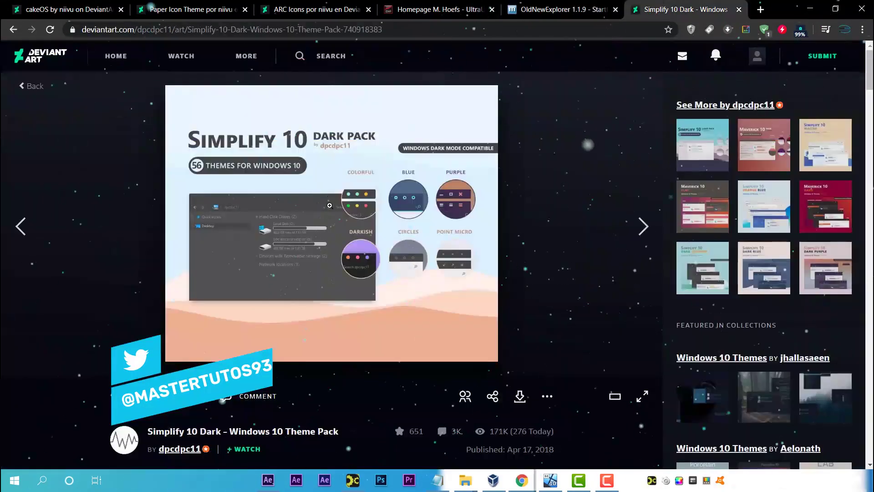
{"action": "scroll", "coordinate": [418, 270], "scroll_direction": "down", "scroll_amount": 3}
{"action": "scroll", "coordinate": [419, 237], "scroll_direction": "up", "scroll_amount": 3}
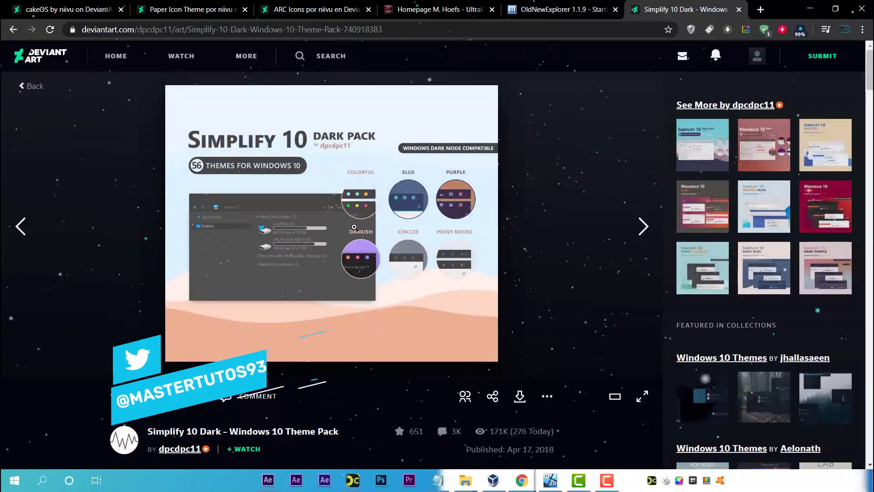
{"action": "scroll", "coordinate": [420, 205], "scroll_direction": "down", "scroll_amount": 3}
{"action": "scroll", "coordinate": [598, 246], "scroll_direction": "up", "scroll_amount": 3}
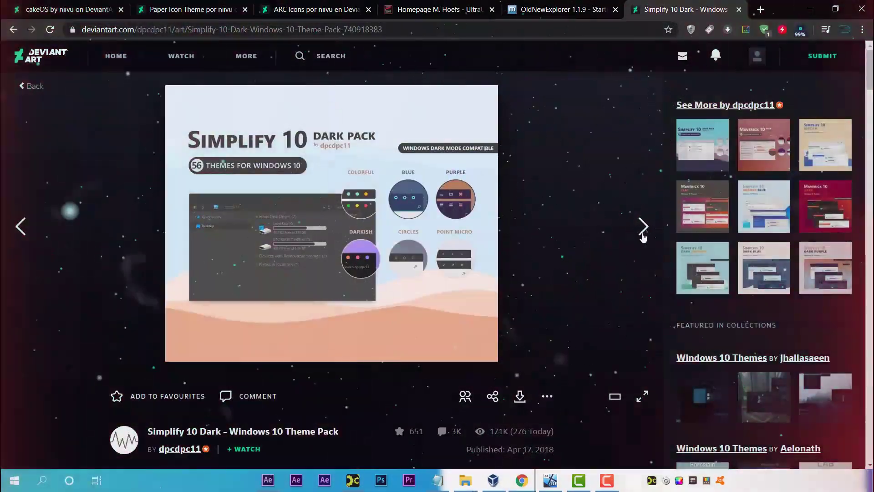
{"action": "scroll", "coordinate": [592, 310], "scroll_direction": "down", "scroll_amount": 3}
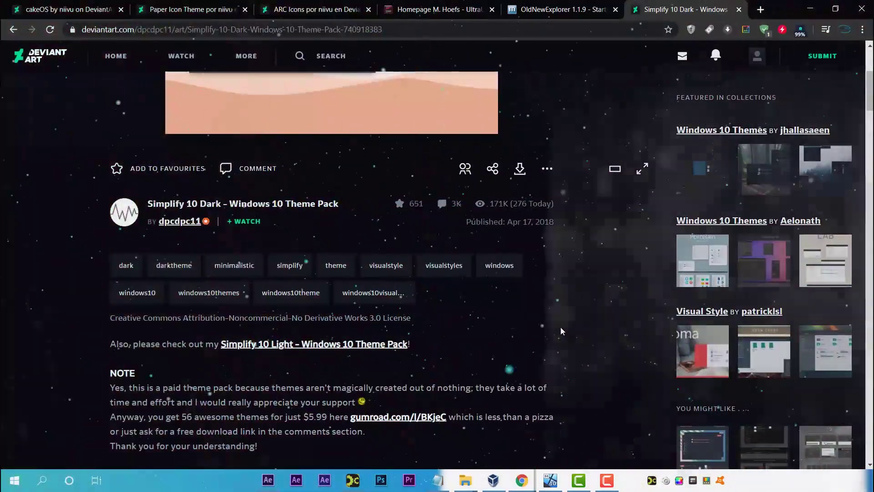
{"action": "scroll", "coordinate": [561, 326], "scroll_direction": "up", "scroll_amount": 3}
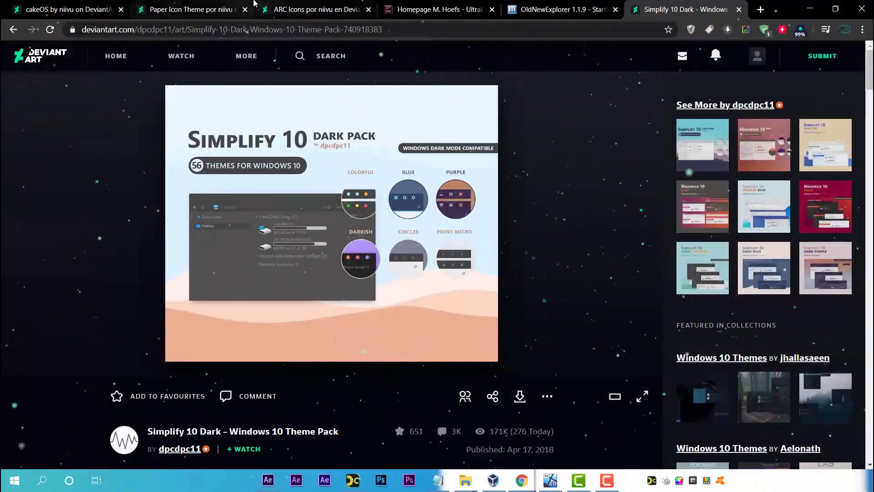
- Return to the cakeOS page and check the build range its theme supports
{"action": "left_click", "coordinate": [216, 6]}
{"action": "left_click", "coordinate": [98, 4]}
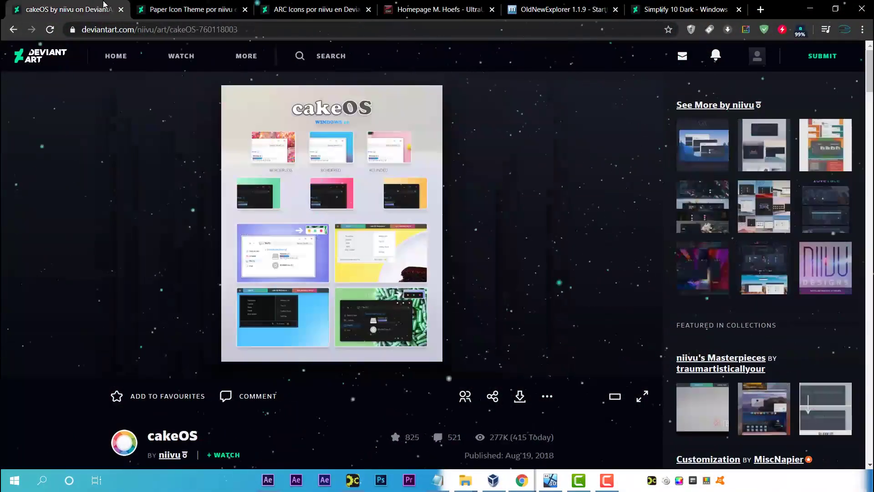
{"action": "scroll", "coordinate": [809, 287], "scroll_direction": "down", "scroll_amount": 5}
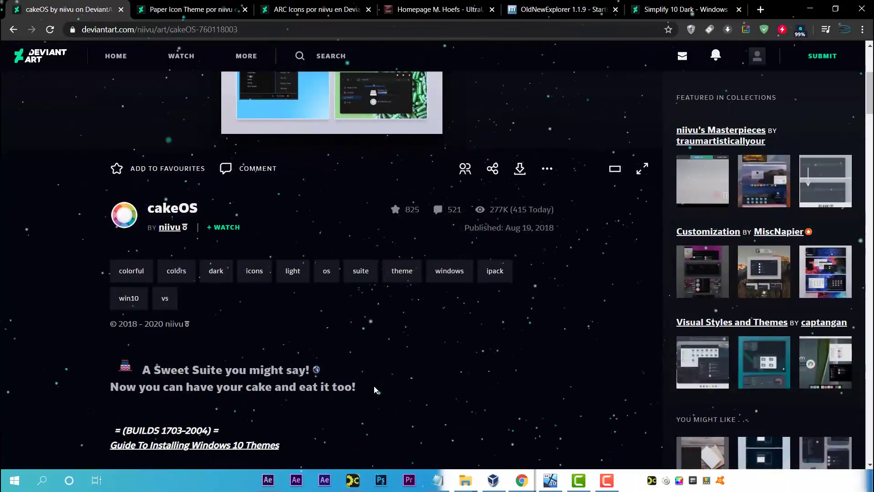
{"action": "scroll", "coordinate": [374, 389], "scroll_direction": "down", "scroll_amount": 5}
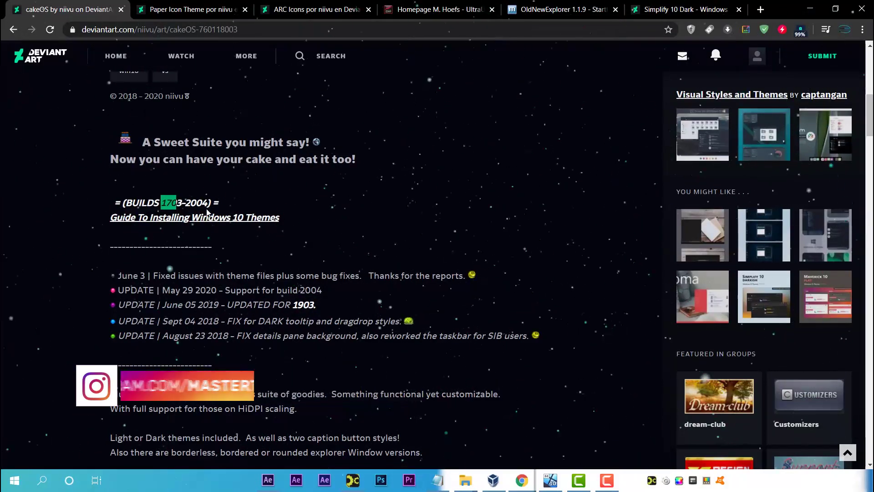
{"action": "scroll", "coordinate": [531, 318], "scroll_direction": "up", "scroll_amount": 10}
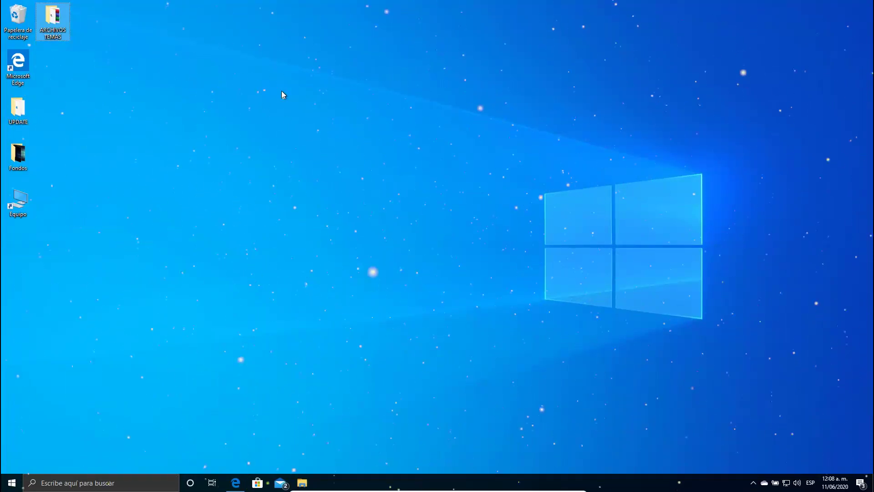
- Search Windows for "puntos", open the restore point settings, select local disk C: and move the dialog aside
{"action": "key", "text": "super"}
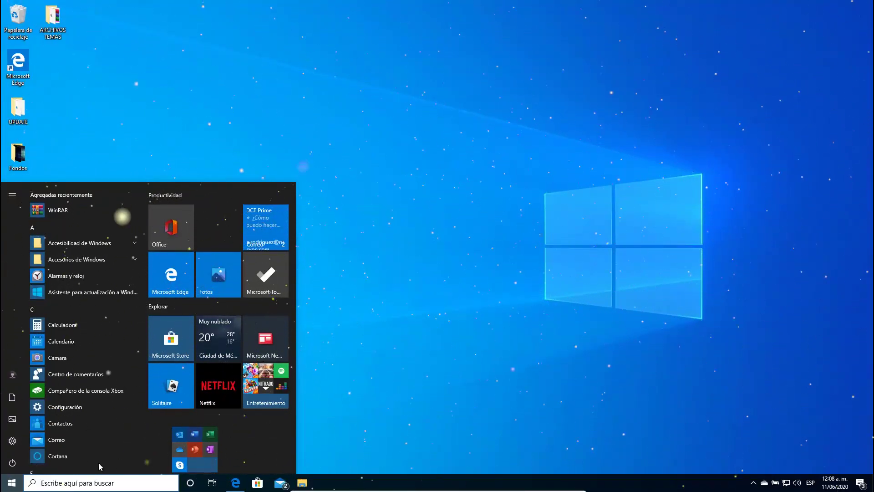
{"action": "left_click", "coordinate": [62, 483]}
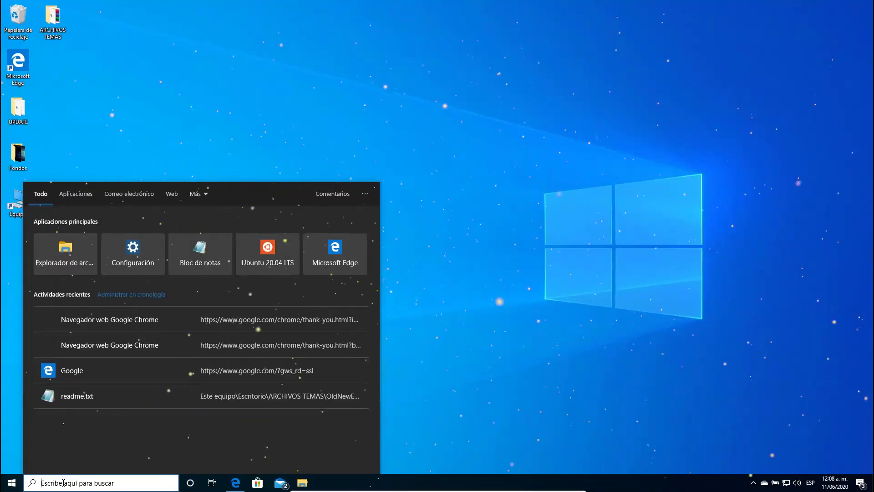
{"action": "type", "text": "puntos"}
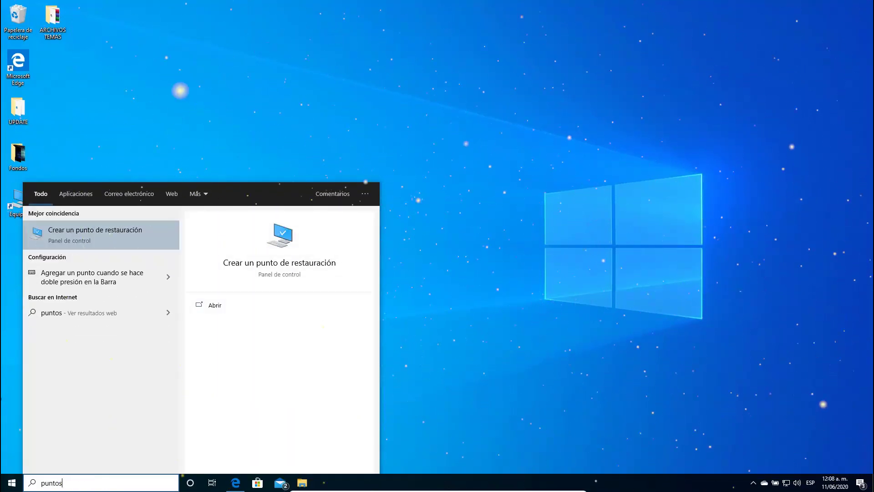
{"action": "left_click", "coordinate": [71, 225]}
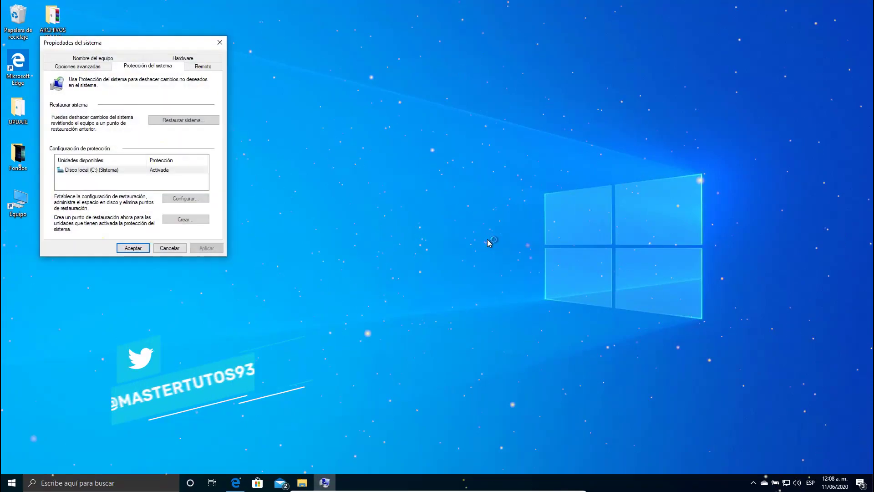
{"action": "left_click", "coordinate": [144, 169]}
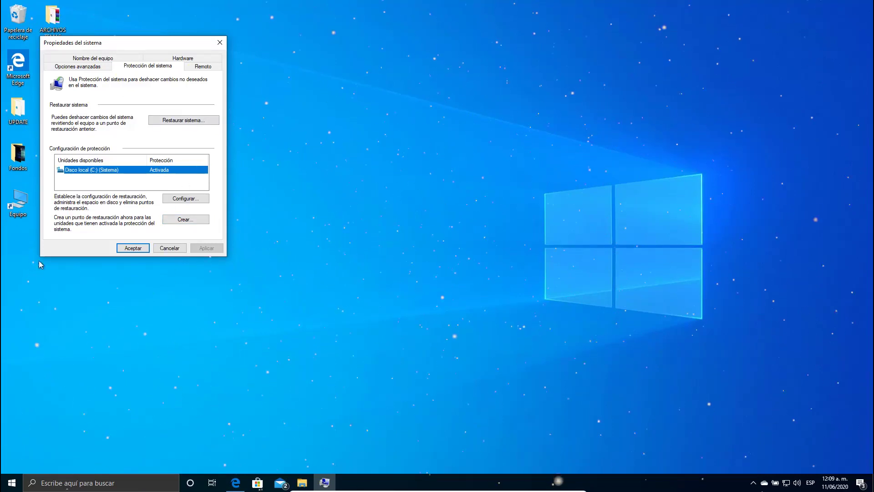
{"action": "left_click_drag", "start_coordinate": [113, 41], "coordinate": [704, 17]}
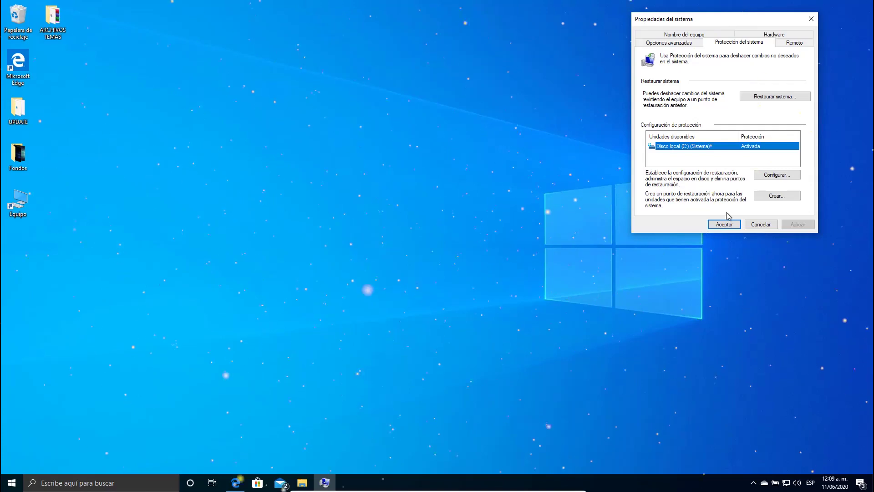
- Close the System Properties dialog and open the ARCHIVOS TEMAS folder from the desktop
{"action": "left_click", "coordinate": [817, 18]}
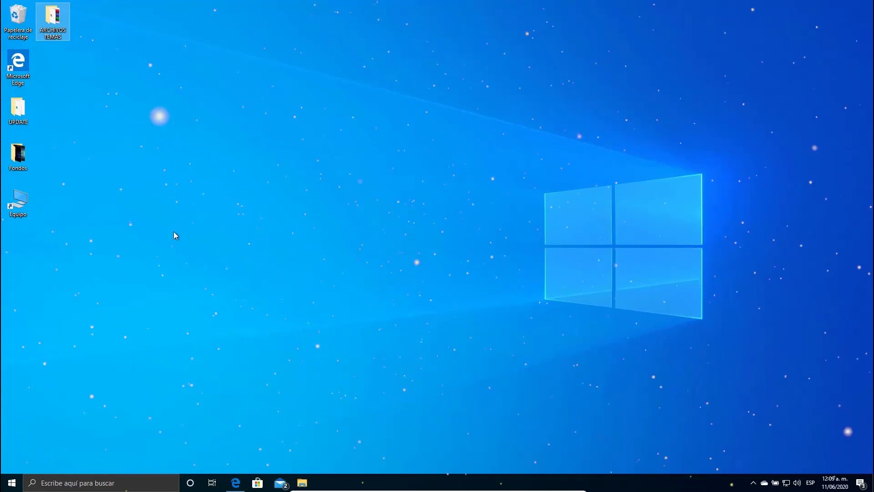
{"action": "double_click", "coordinate": [61, 19]}
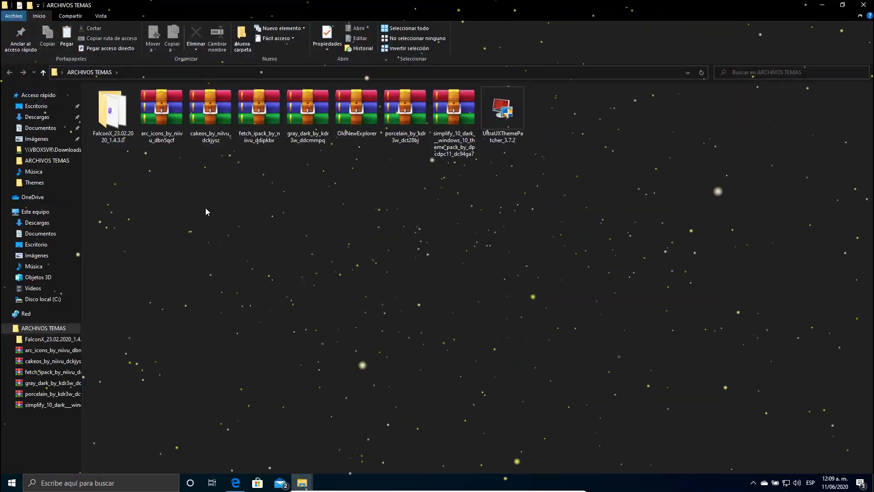
{"action": "left_click_drag", "start_coordinate": [746, 290], "coordinate": [101, 69]}
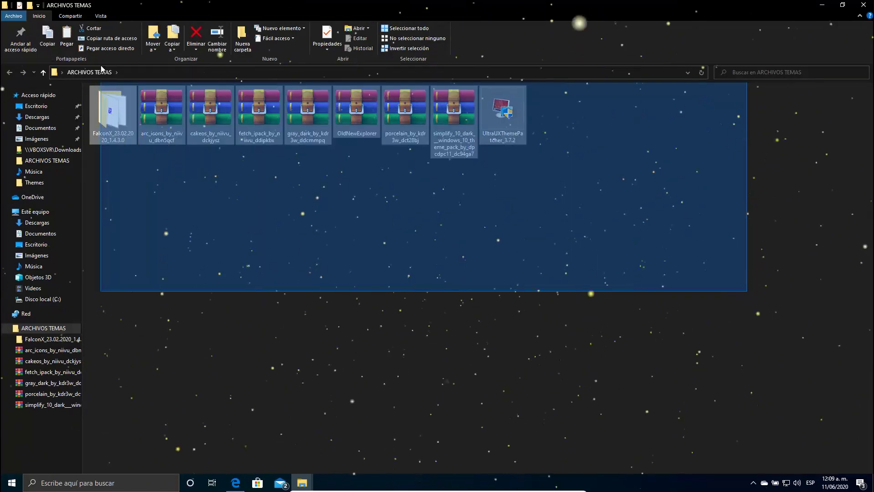
{"action": "left_click_drag", "start_coordinate": [613, 249], "coordinate": [125, 122]}
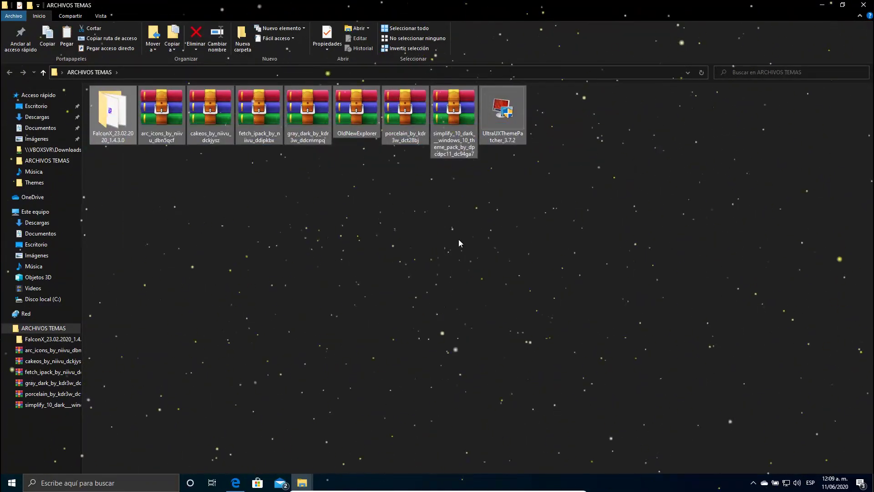
{"action": "left_click_drag", "start_coordinate": [634, 262], "coordinate": [89, 85]}
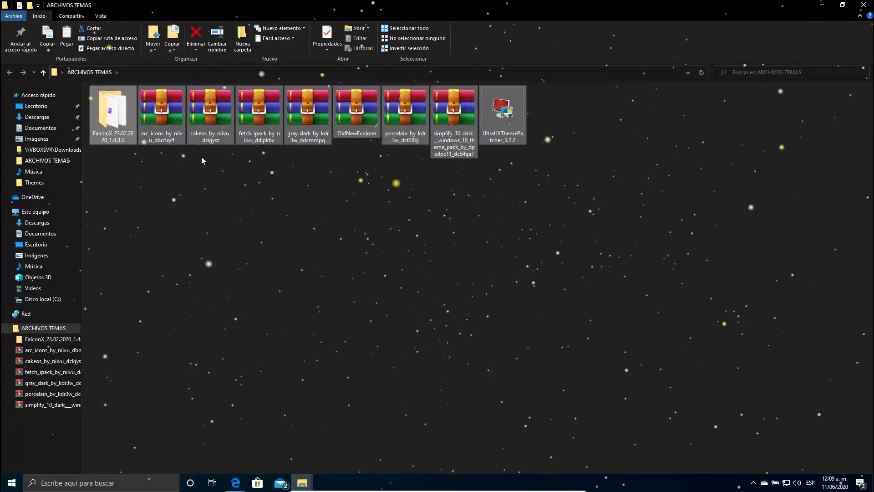
{"action": "left_click", "coordinate": [333, 247]}
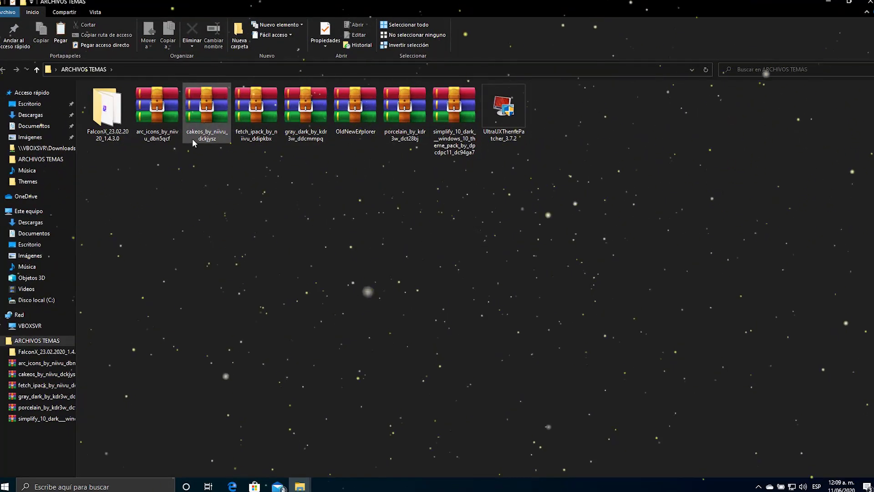
- Extract the cakeos_by_niivu_dckjysz archive into a folder of the same name and open its cakeOS UPDATED June 3 2020 subfolder
{"action": "right_click", "coordinate": [215, 101]}
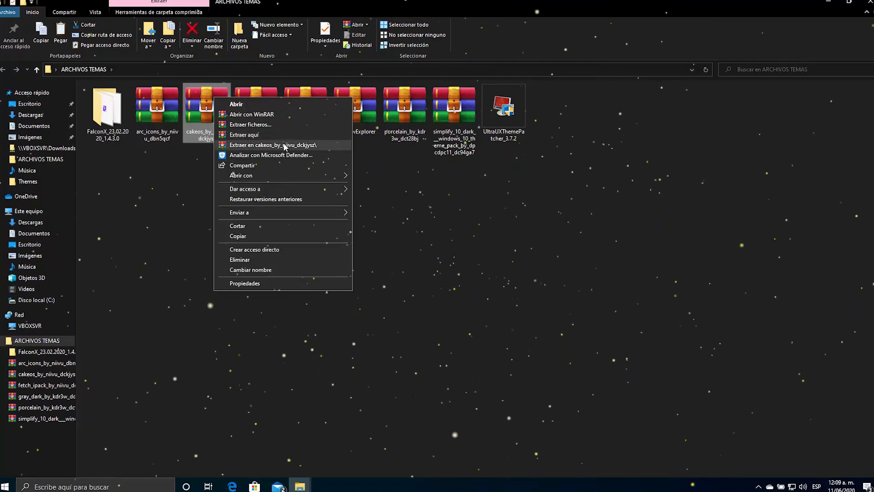
{"action": "left_click", "coordinate": [283, 143]}
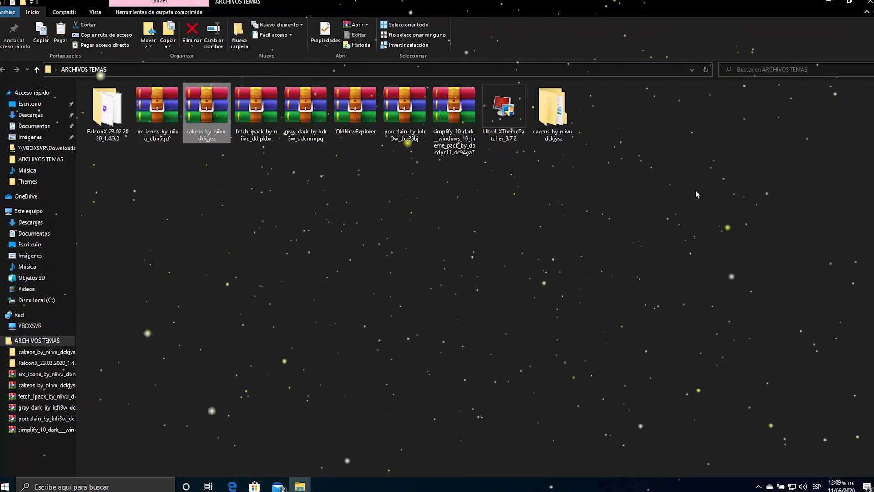
{"action": "left_click", "coordinate": [546, 100]}
{"action": "double_click", "coordinate": [546, 100]}
{"action": "double_click", "coordinate": [155, 98]}
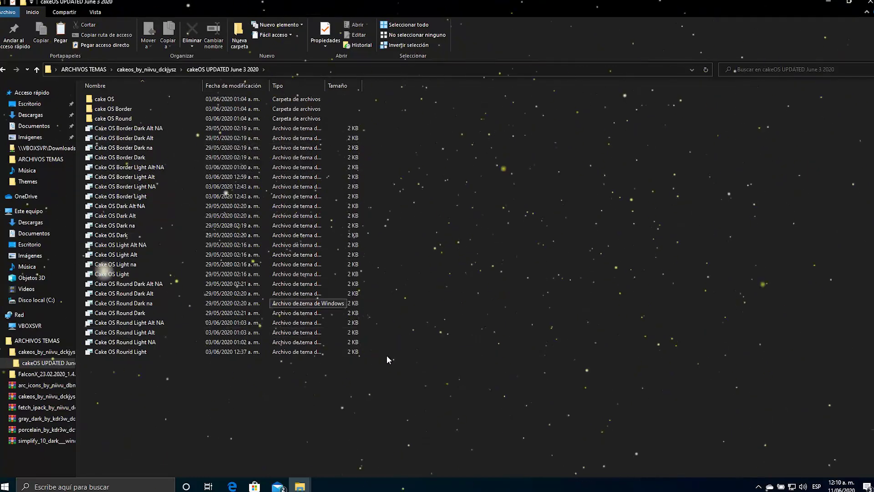
- Copy all the cakeOS folders and theme files in the cakeOS UPDATED June 3 2020 folder
{"action": "left_click_drag", "start_coordinate": [415, 413], "coordinate": [109, 100]}
{"action": "right_click", "coordinate": [109, 100]}
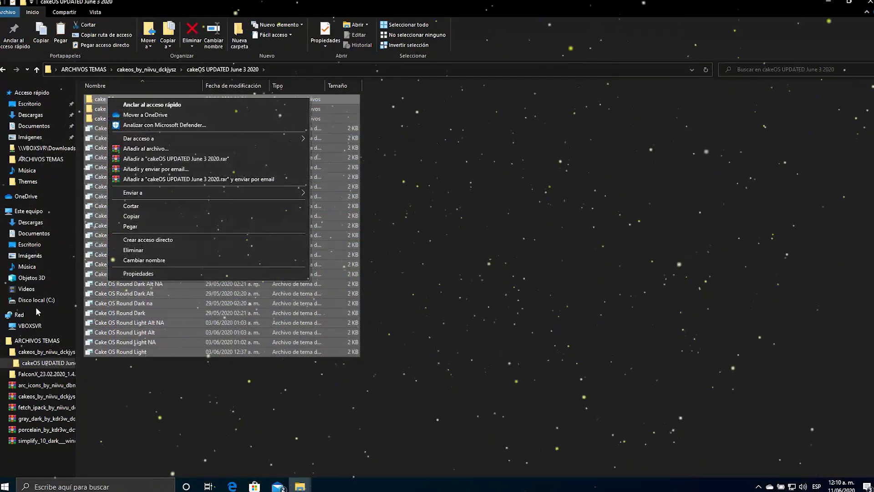
{"action": "left_click", "coordinate": [136, 215]}
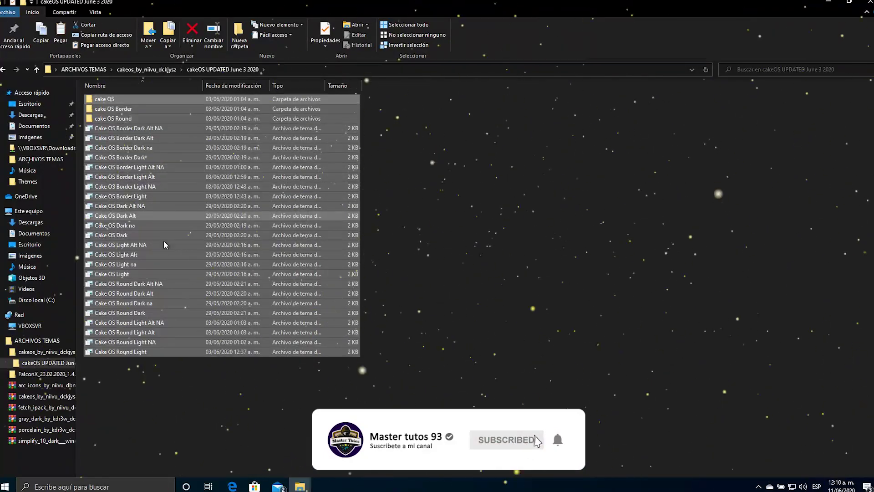
- Go to the Themes folder under Windows\Resources on local disk C:
{"action": "left_click", "coordinate": [28, 210]}
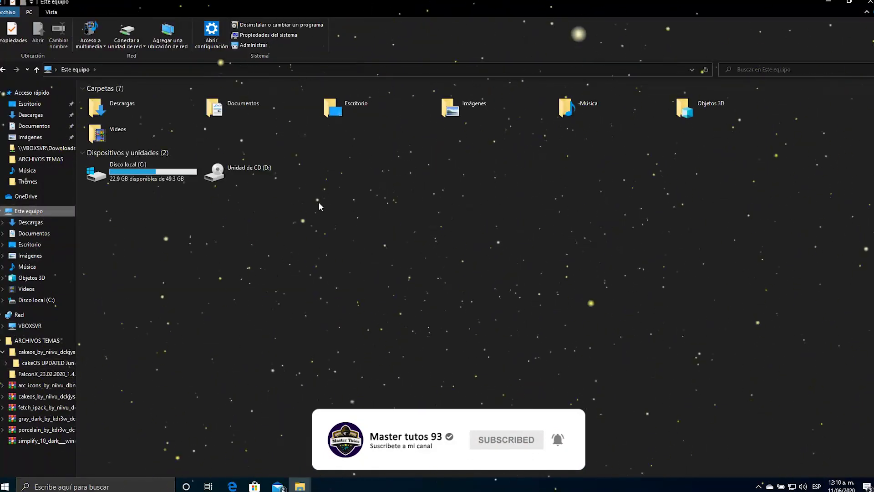
{"action": "double_click", "coordinate": [124, 177]}
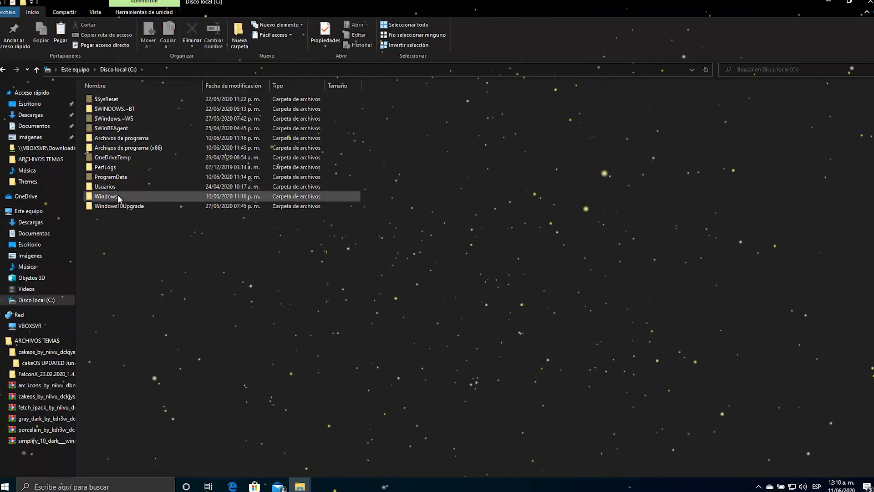
{"action": "double_click", "coordinate": [109, 197]}
{"action": "scroll", "coordinate": [175, 276], "scroll_direction": "down", "scroll_amount": 9}
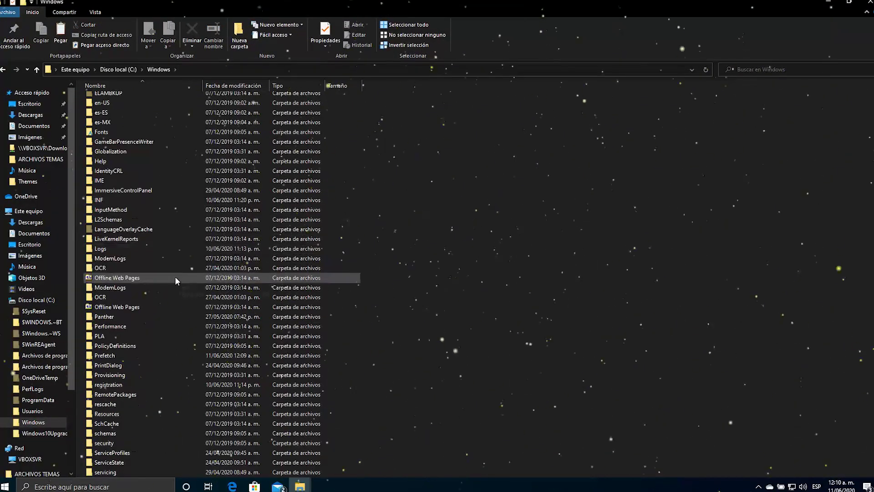
{"action": "scroll", "coordinate": [116, 329], "scroll_direction": "down", "scroll_amount": 1}
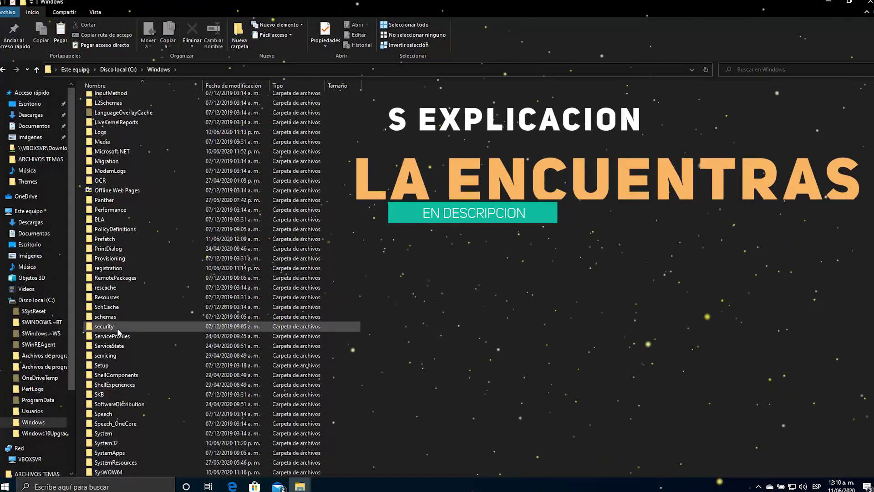
{"action": "double_click", "coordinate": [107, 298]}
{"action": "double_click", "coordinate": [103, 109]}
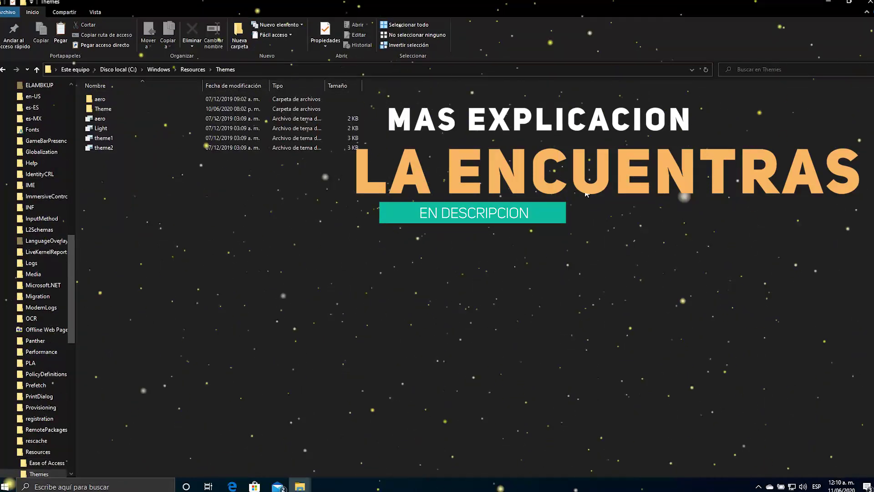
- Paste the copied cakeOS items into the Themes folder, granting administrator permission for all current items
{"action": "right_click", "coordinate": [511, 221]}
{"action": "left_click", "coordinate": [519, 242]}
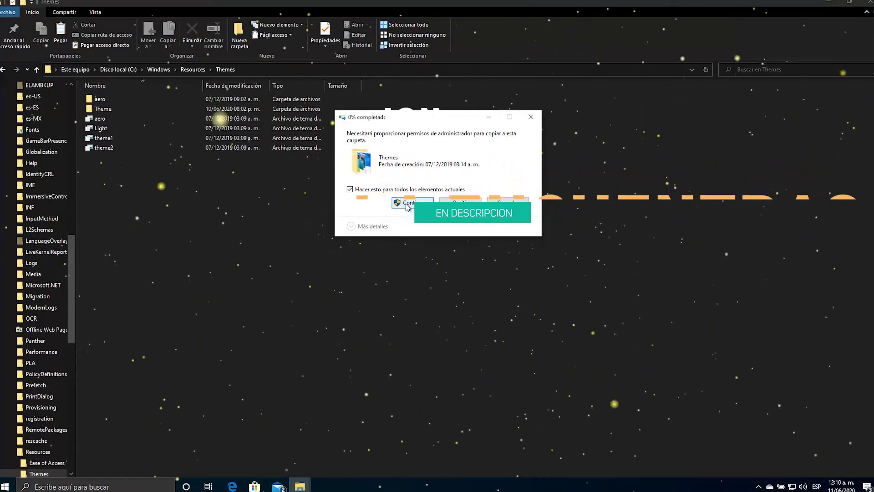
{"action": "left_click", "coordinate": [410, 202]}
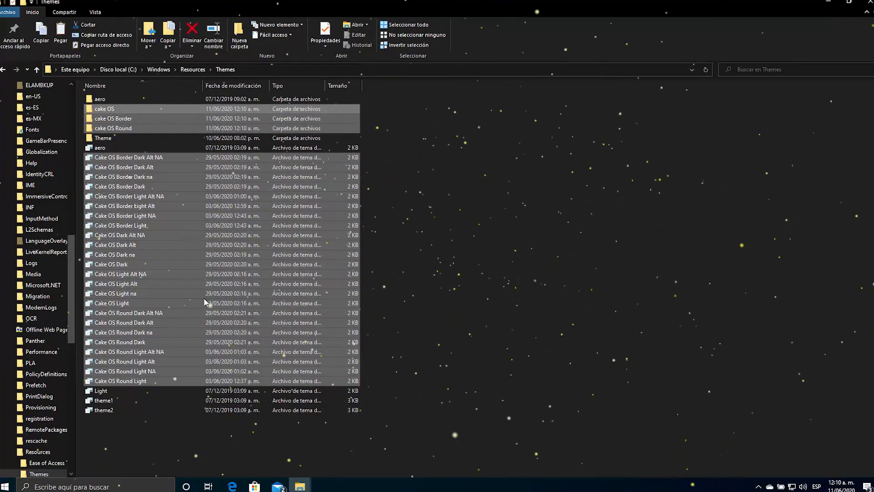
{"action": "left_click", "coordinate": [829, 2]}
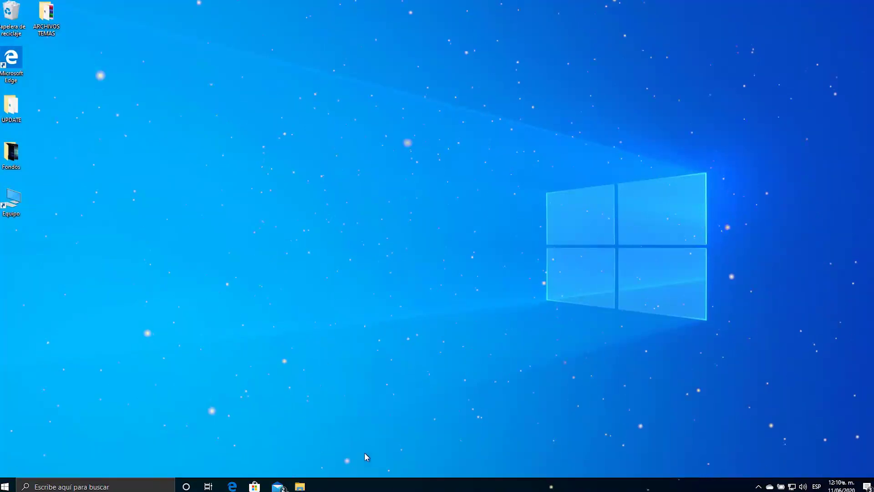
- Run UltraUXThemePatcher_3.7.2 from ARCHIVOS TEMAS as administrator and accept its license agreement terms
{"action": "double_click", "coordinate": [44, 3]}
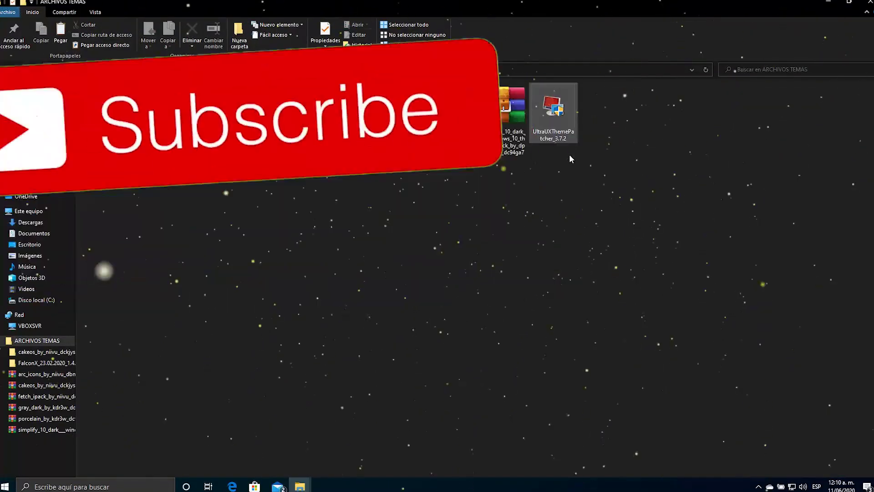
{"action": "right_click", "coordinate": [555, 125]}
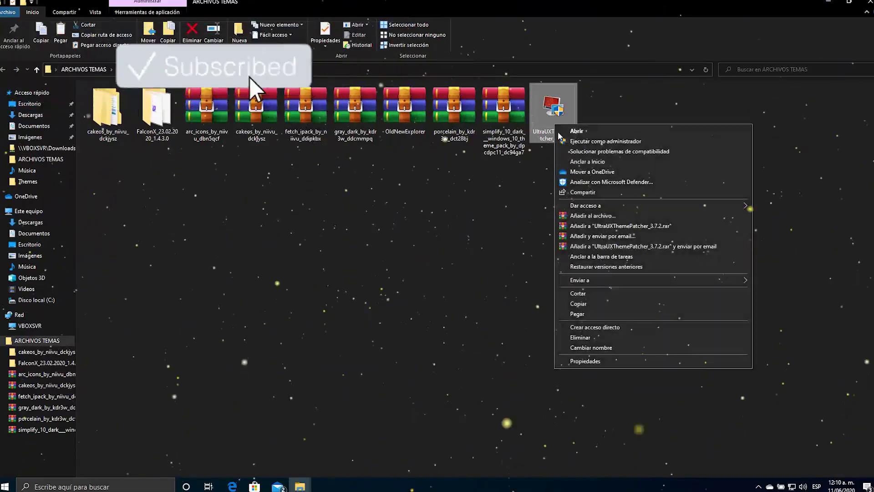
{"action": "left_click", "coordinate": [564, 141]}
{"action": "left_click", "coordinate": [405, 307]}
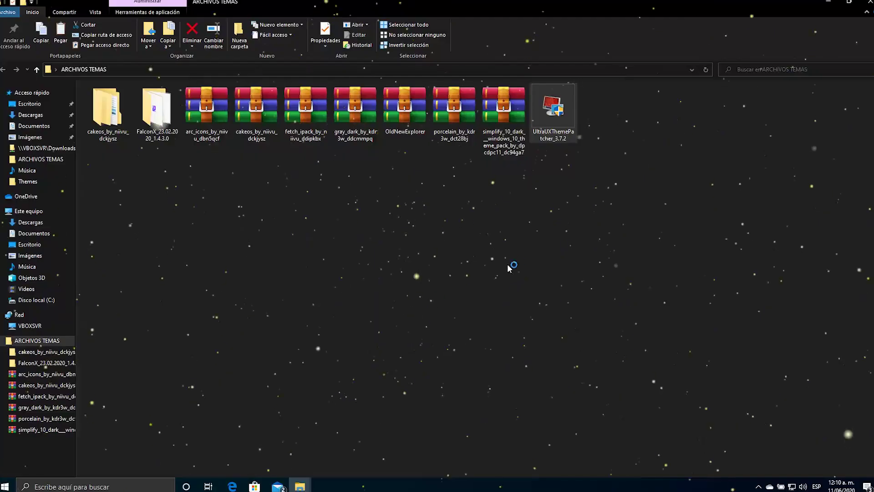
{"action": "left_click", "coordinate": [485, 315]}
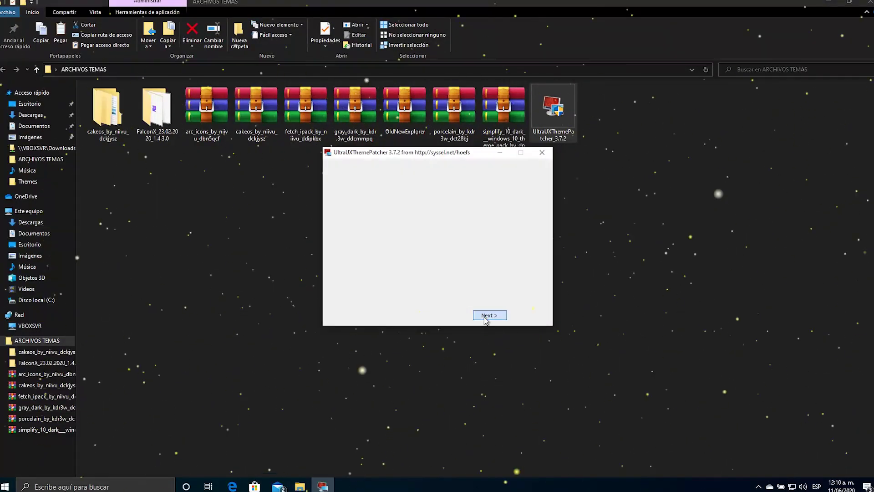
{"action": "left_click", "coordinate": [367, 294]}
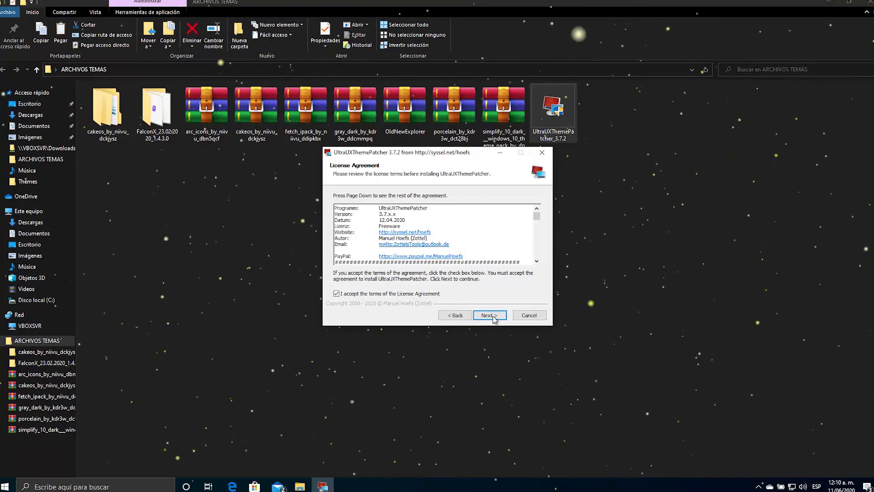
- Install UltraUXThemePatcher and finish the setup with the Reboot now option
{"action": "left_click", "coordinate": [490, 315]}
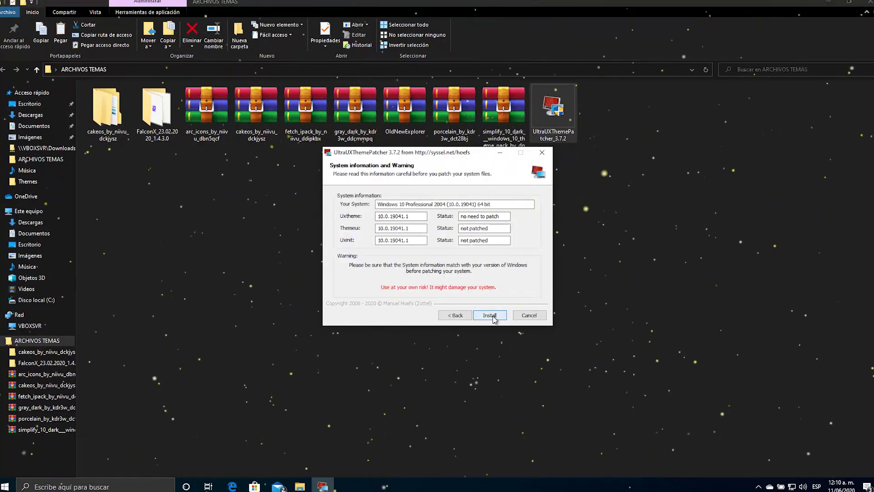
{"action": "left_click", "coordinate": [490, 315]}
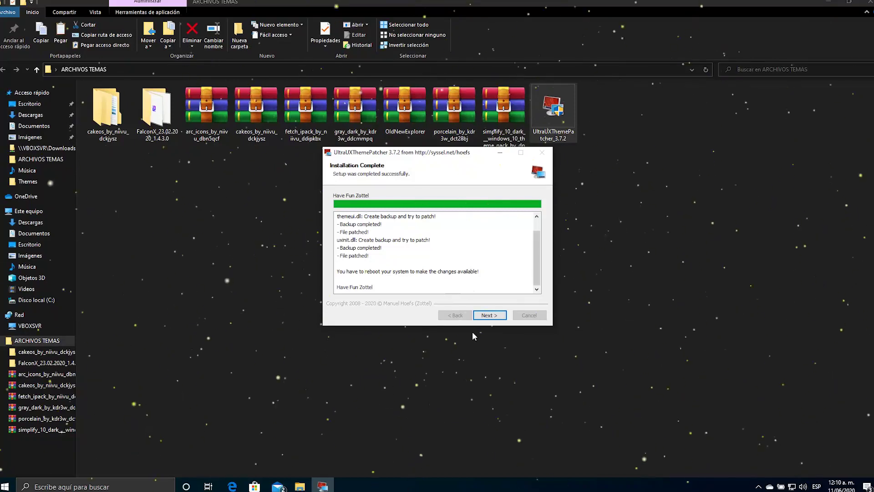
{"action": "left_click", "coordinate": [490, 315]}
{"action": "left_click", "coordinate": [493, 315]}
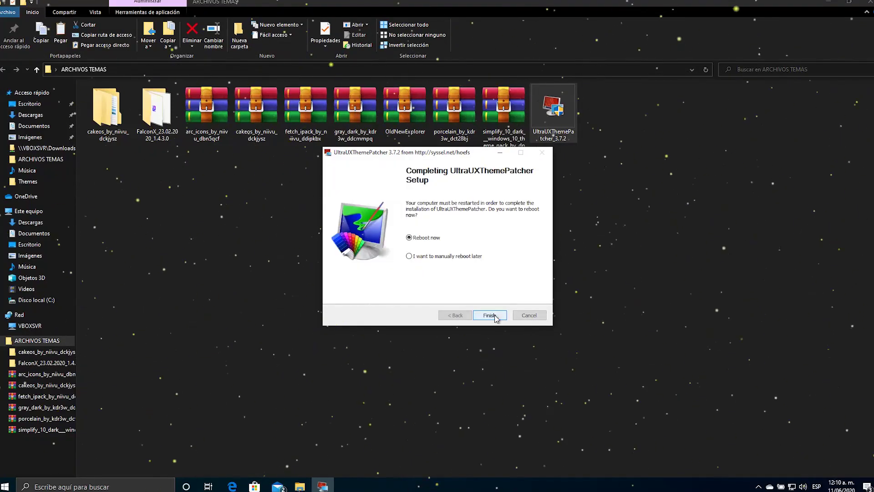
{"action": "left_click", "coordinate": [489, 315]}
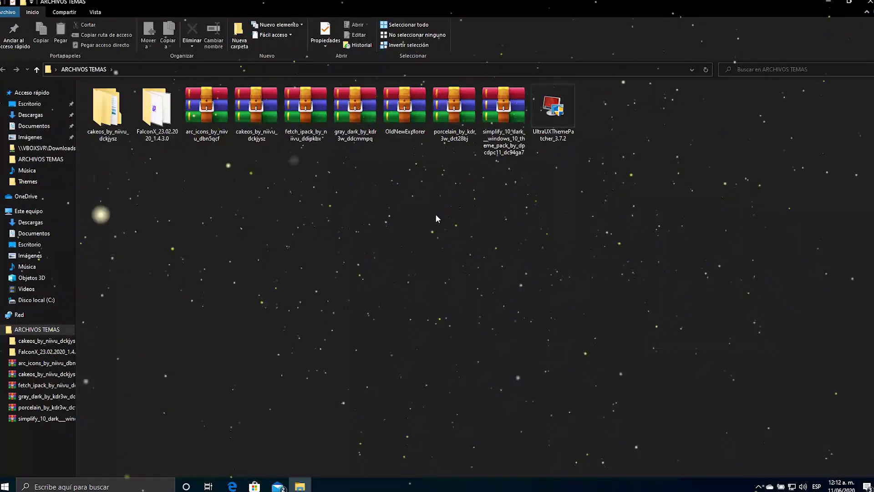
- Extract the fetch_ipack_by_niivu_ddipkbx archive into a folder of the same name and open its Fetch iPack subfolder
{"action": "left_click", "coordinate": [553, 112]}
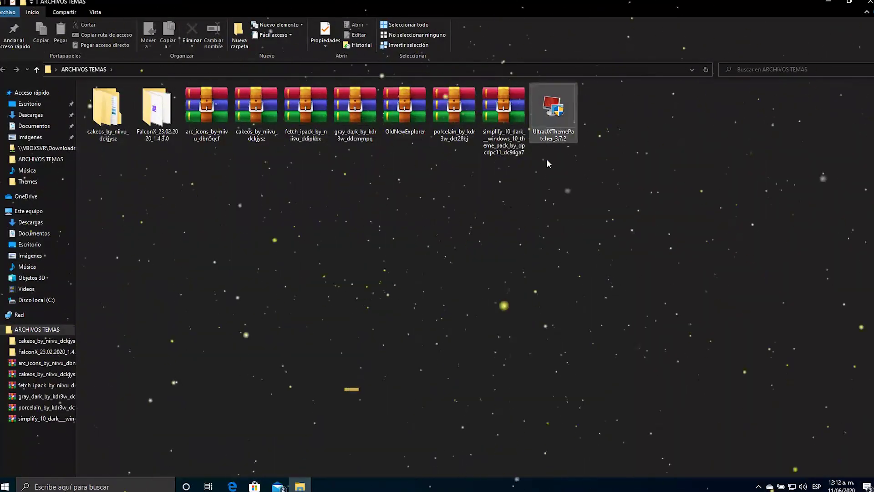
{"action": "right_click", "coordinate": [299, 113]}
{"action": "left_click", "coordinate": [301, 158]}
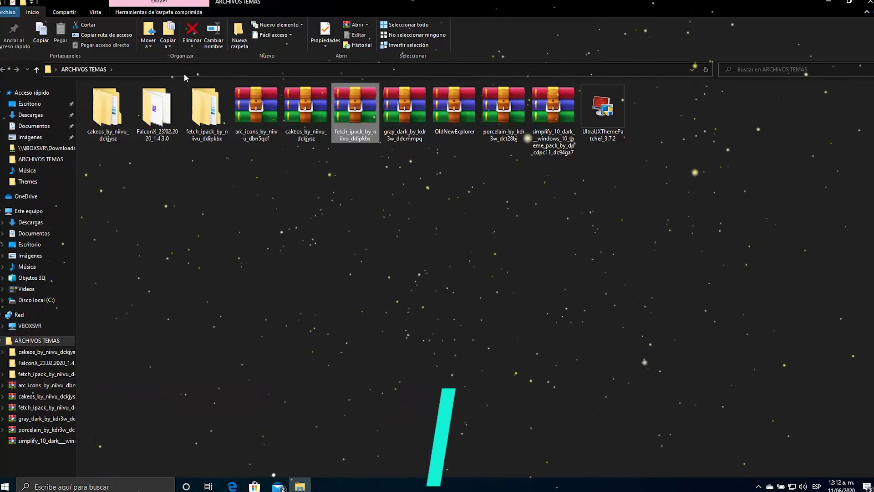
{"action": "double_click", "coordinate": [206, 108]}
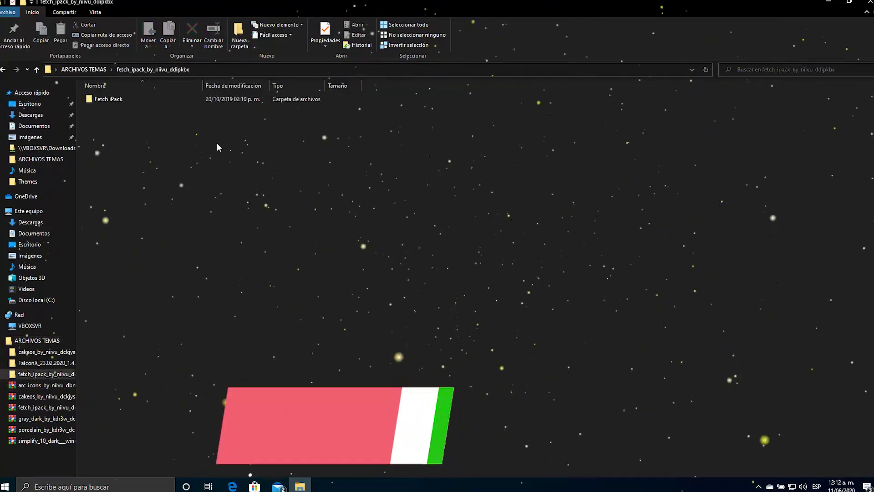
{"action": "double_click", "coordinate": [111, 100]}
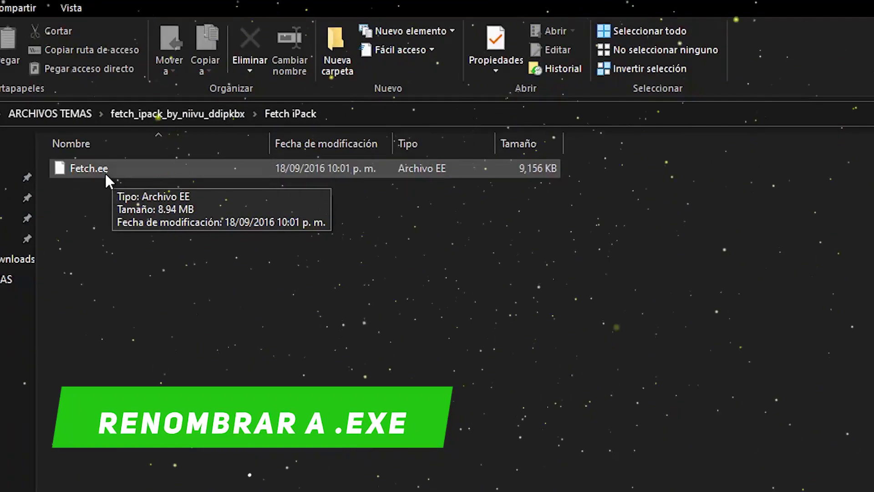
- Rename the Fetch.ee file in the Fetch iPack folder to Fetch.exe and accept the extension change
{"action": "right_click", "coordinate": [105, 172]}
{"action": "left_click", "coordinate": [137, 486]}
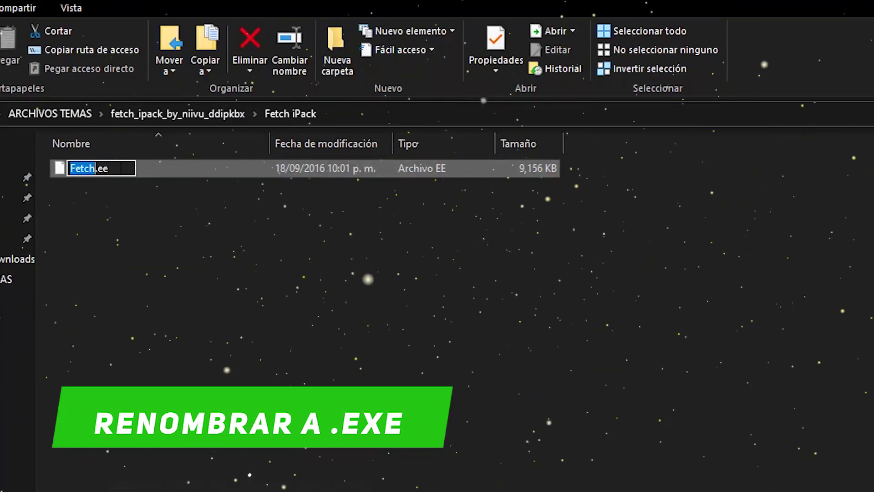
{"action": "left_click", "coordinate": [120, 168]}
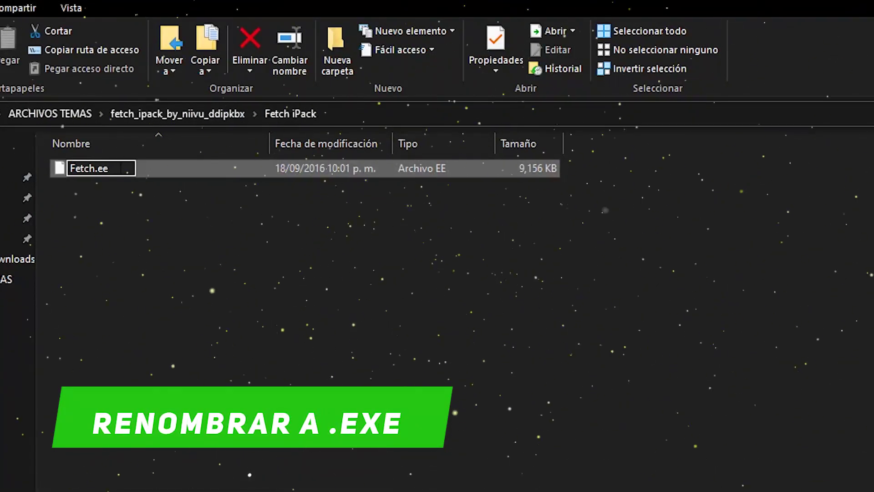
{"action": "key", "text": "BackSpace"}
{"action": "key", "text": "BackSpace"}
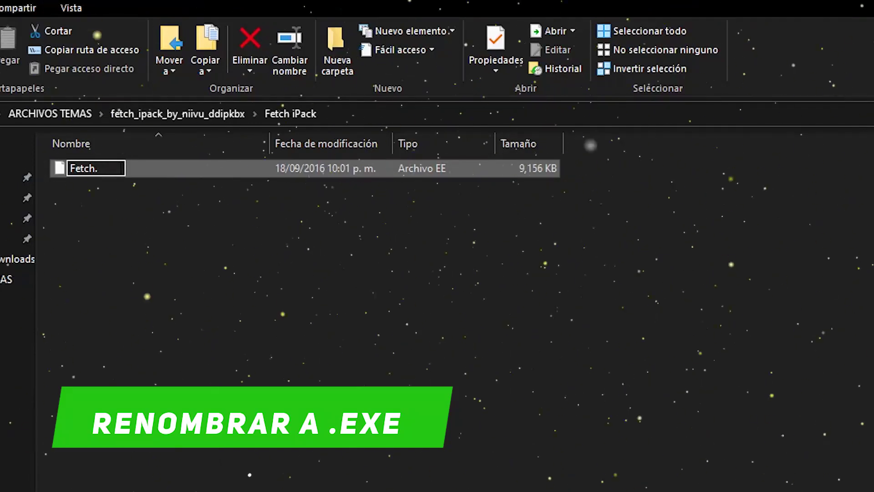
{"action": "type", "text": "exe"}
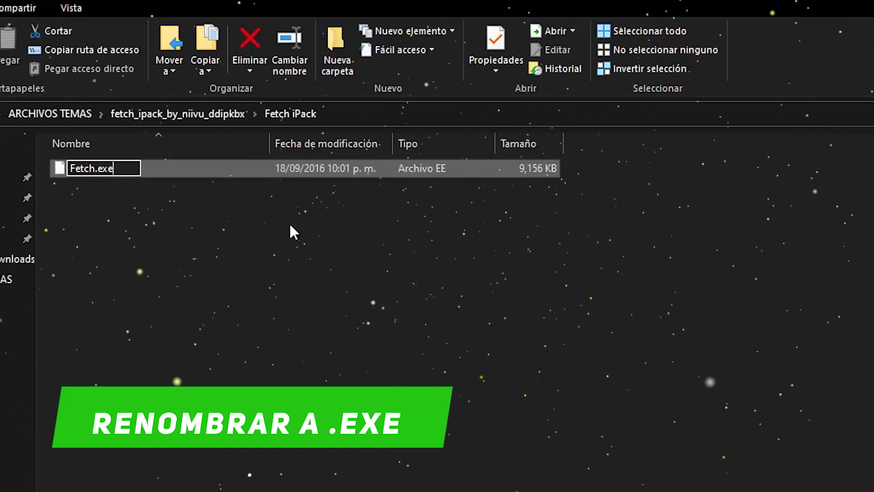
{"action": "key", "text": "Return"}
{"action": "left_click", "coordinate": [814, 438]}
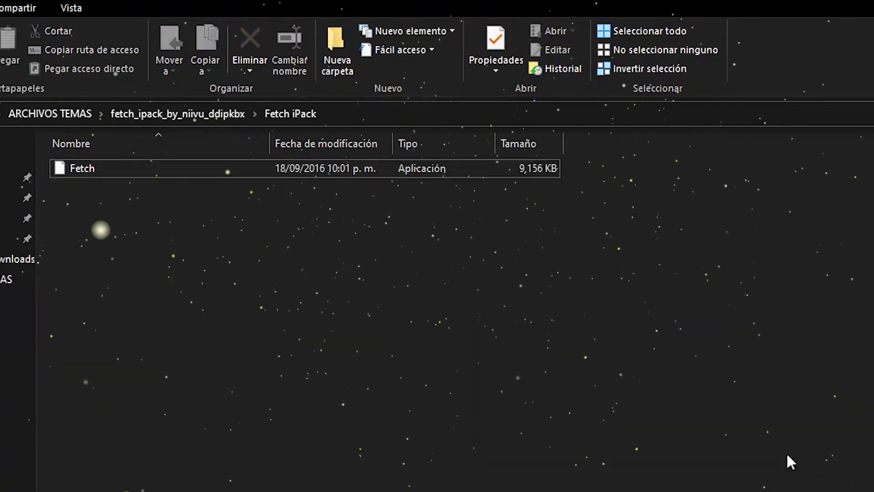
- Run the Fetch application, allow it to make changes to the device, and accept its license agreement
{"action": "left_click", "coordinate": [71, 187]}
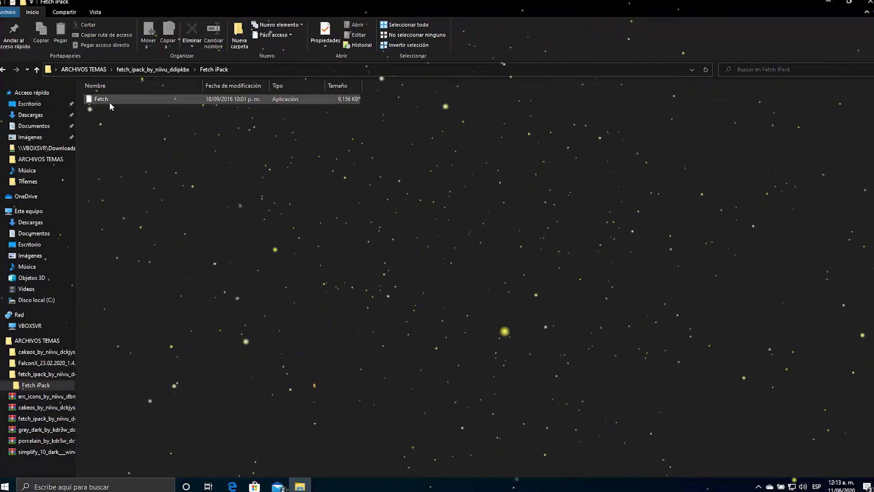
{"action": "right_click", "coordinate": [100, 171]}
{"action": "double_click", "coordinate": [109, 99]}
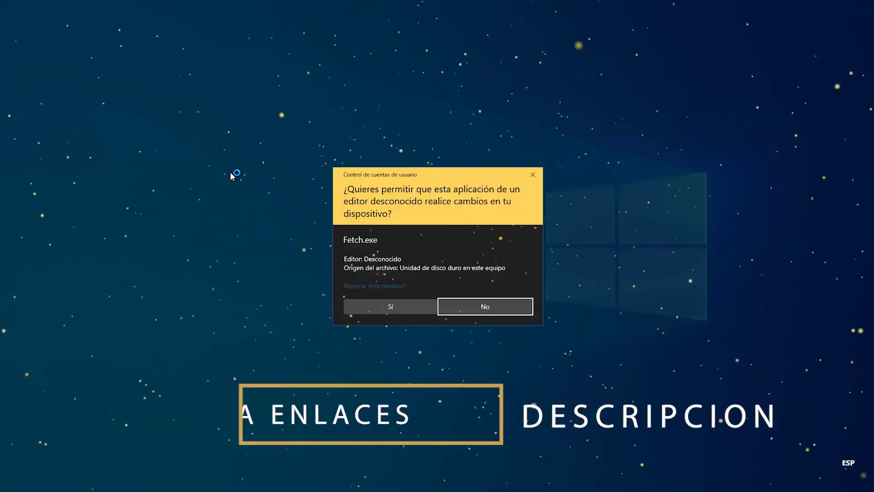
{"action": "left_click", "coordinate": [409, 311]}
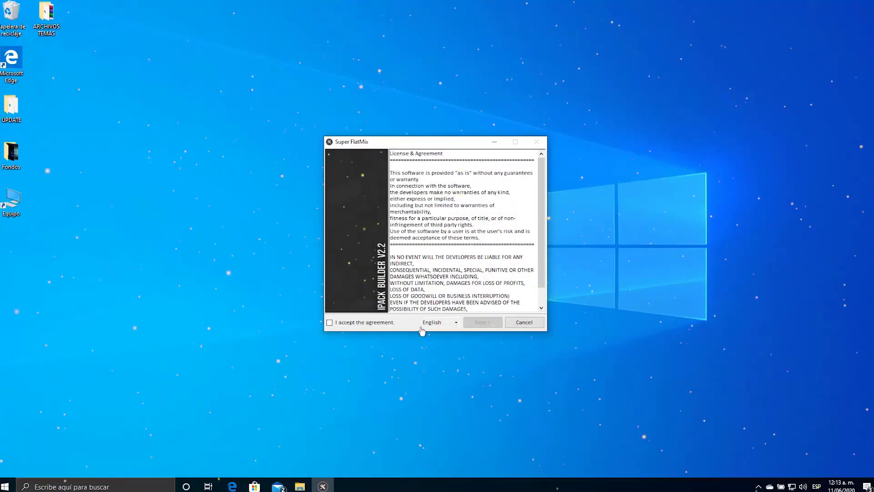
{"action": "left_click", "coordinate": [329, 322]}
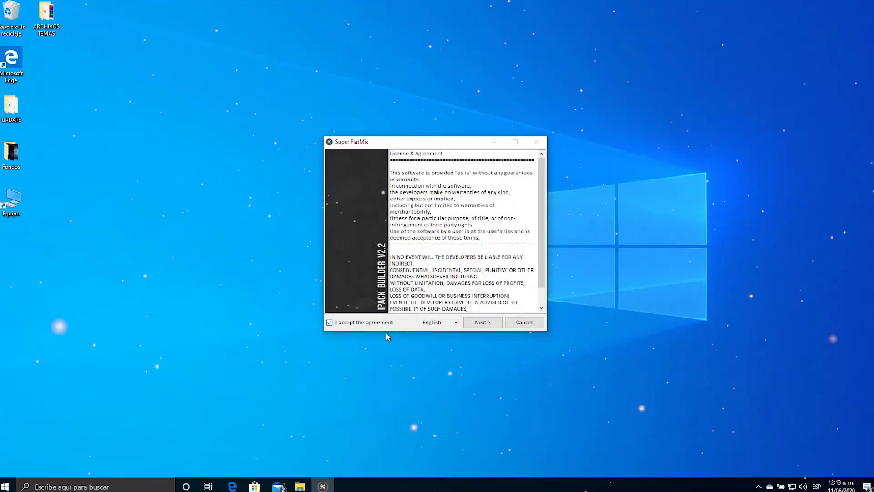
{"action": "left_click", "coordinate": [483, 322]}
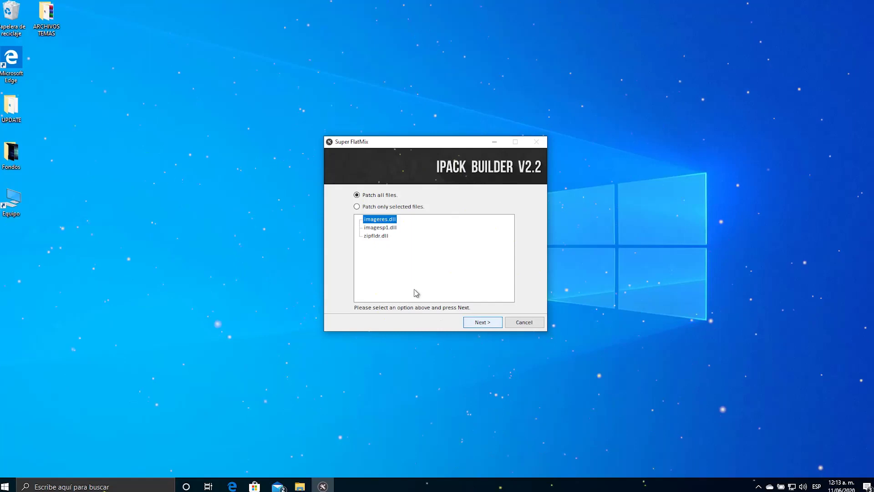
- Install the icon pack with all files patched and a restore point created, and finish the installer
{"action": "left_click", "coordinate": [480, 323]}
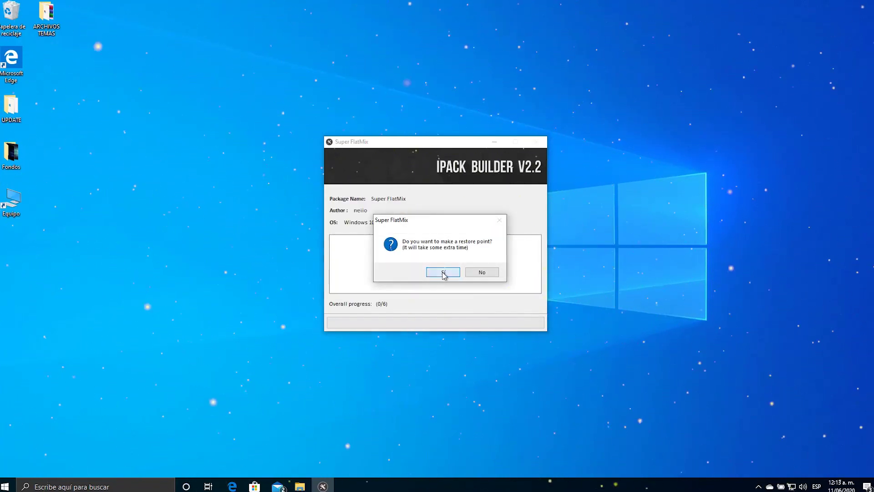
{"action": "left_click", "coordinate": [444, 273]}
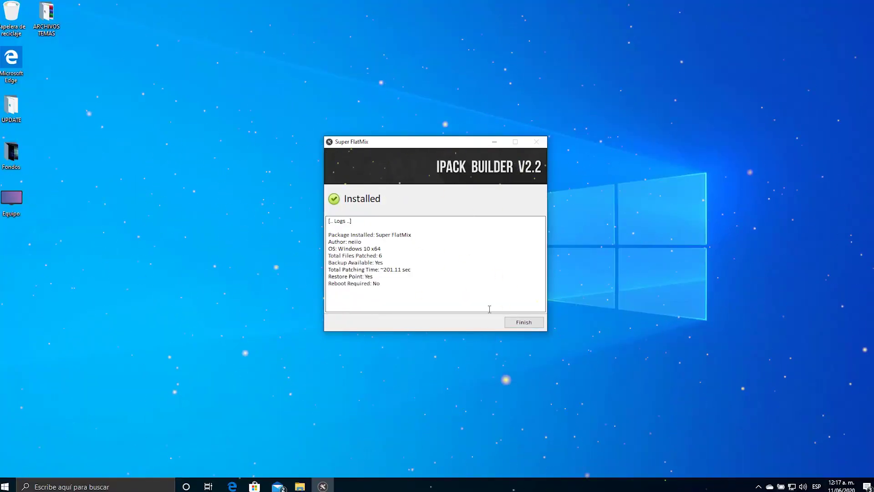
{"action": "left_click", "coordinate": [520, 323]}
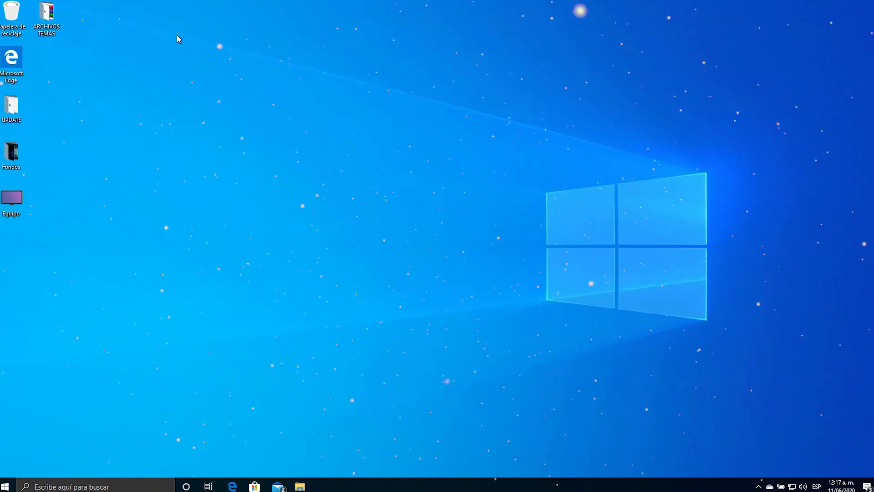
- Apply the Cake OS Dark No Addressbar theme from the desktop's personalization theme settings
{"action": "right_click", "coordinate": [175, 56]}
{"action": "left_click", "coordinate": [229, 154]}
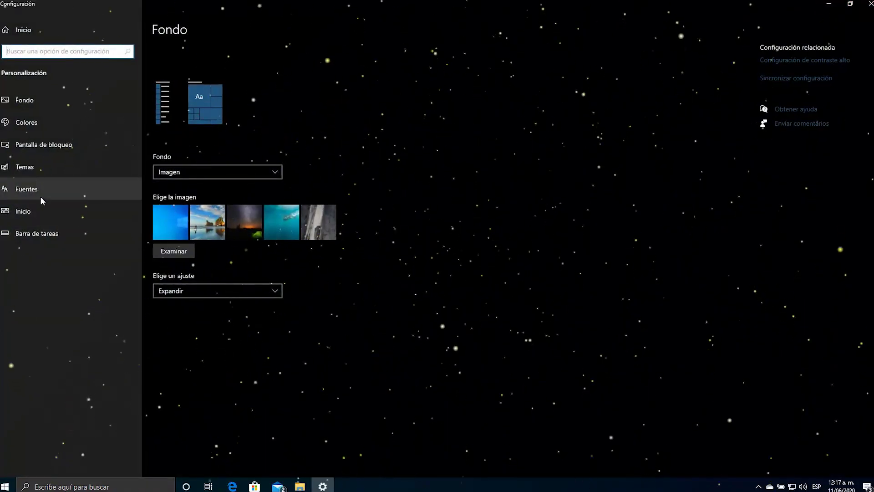
{"action": "left_click", "coordinate": [27, 166]}
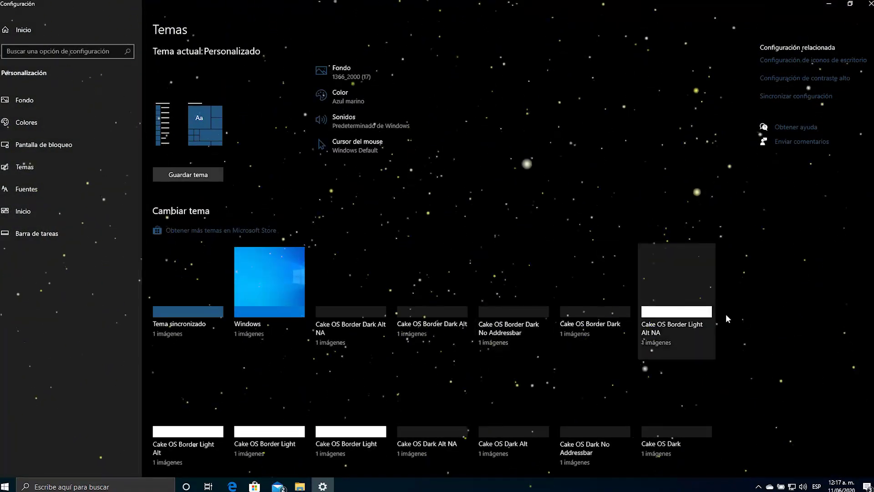
{"action": "scroll", "coordinate": [726, 313], "scroll_direction": "down", "scroll_amount": 3}
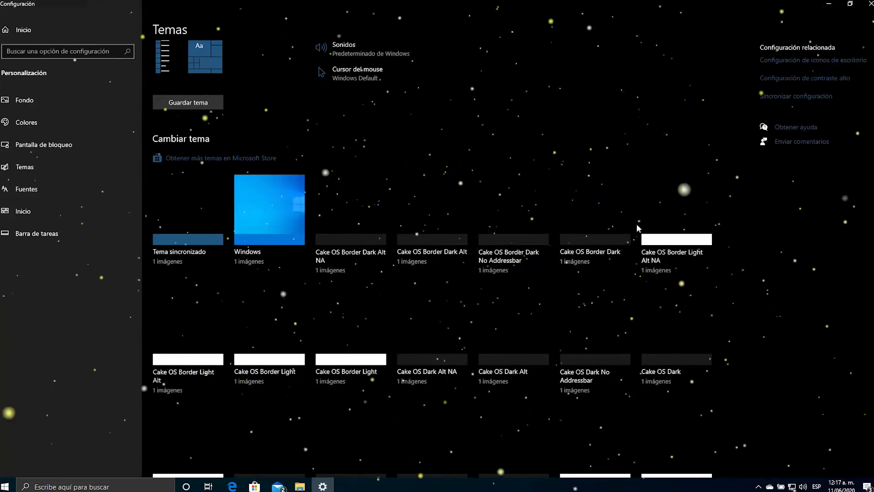
{"action": "scroll", "coordinate": [642, 273], "scroll_direction": "down", "scroll_amount": 3}
{"action": "scroll", "coordinate": [640, 246], "scroll_direction": "up", "scroll_amount": 3}
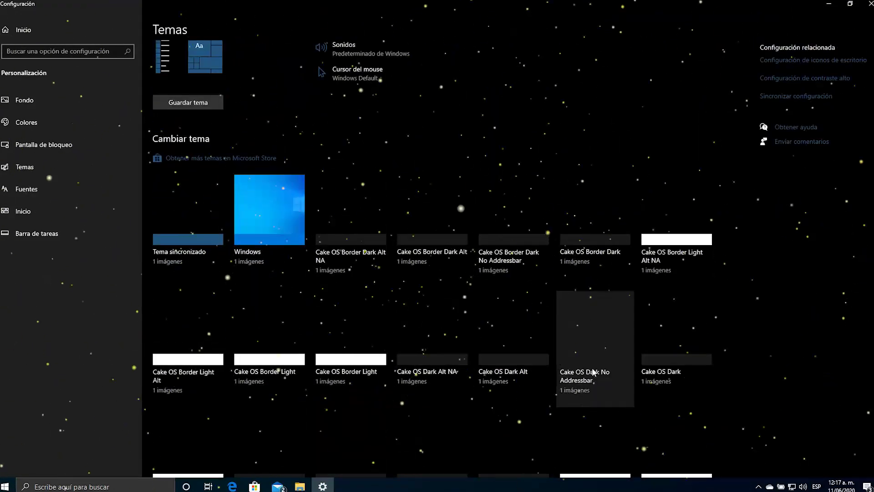
{"action": "left_click", "coordinate": [594, 357]}
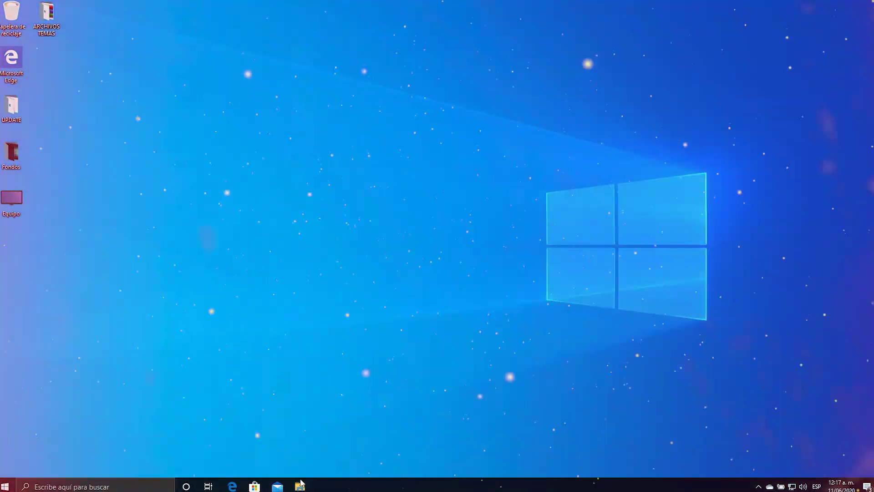
- Open File Explorer to check its new look and go to the ARCHIVOS TEMAS folder
{"action": "left_click", "coordinate": [300, 484]}
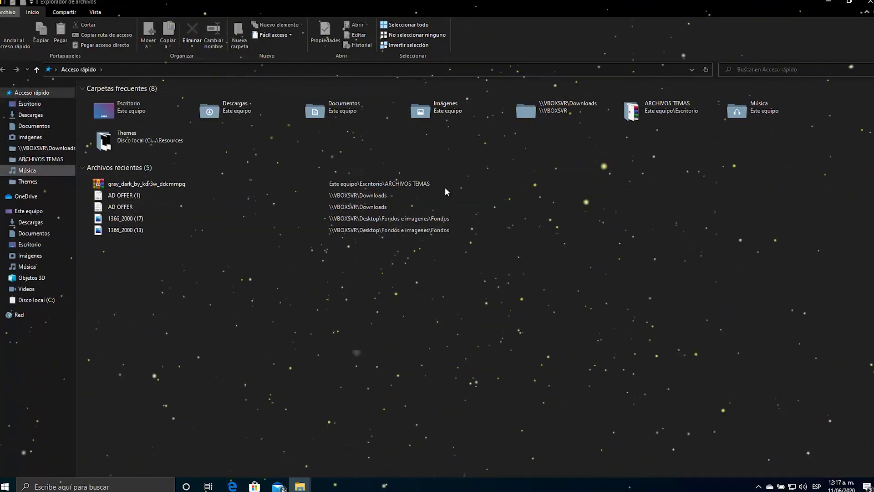
{"action": "key", "text": "ctrl+n"}
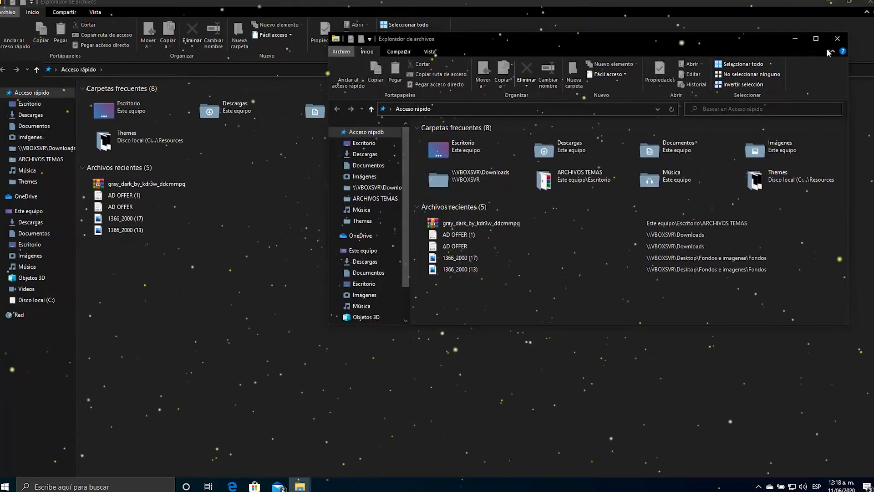
{"action": "left_click", "coordinate": [838, 39]}
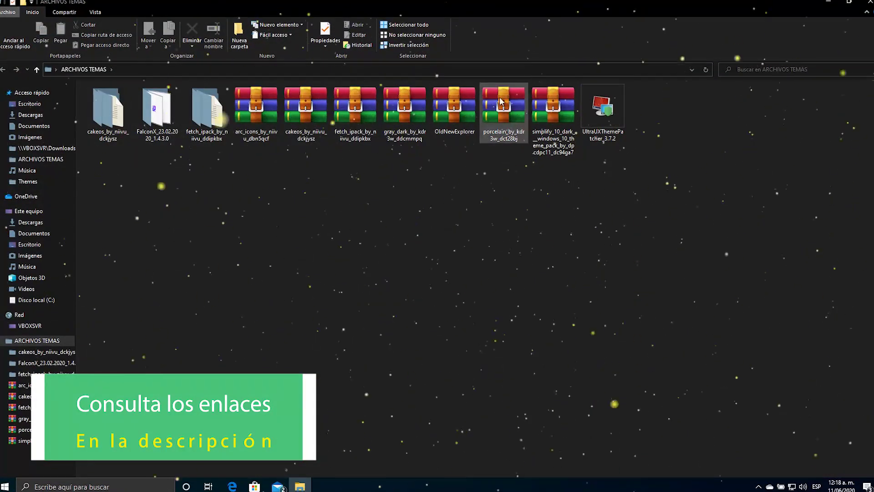
{"action": "mouse_move", "coordinate": [505, 138]}
{"action": "left_mouse_down"}
{"action": "mouse_move", "coordinate": [499, 131]}
{"action": "mouse_move", "coordinate": [502, 141]}
{"action": "left_mouse_up"}
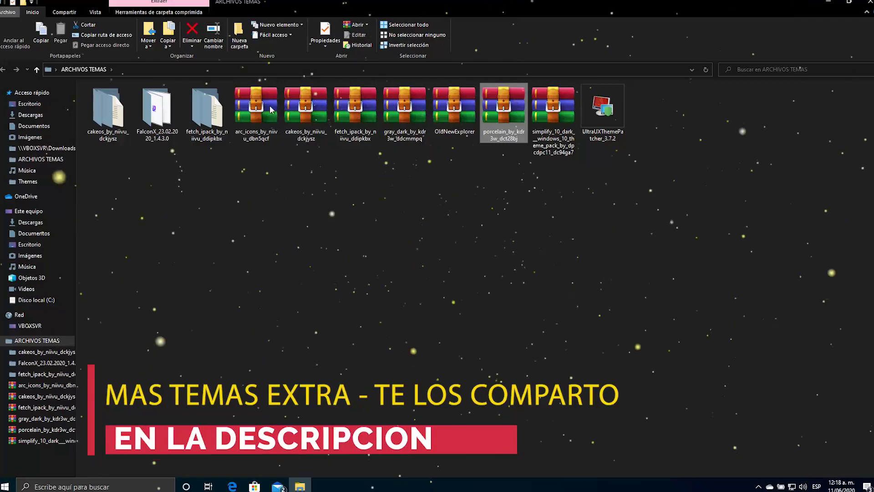
- Extract the OldNewExplorer archive into a folder of the same name and open that folder
{"action": "right_click", "coordinate": [460, 96]}
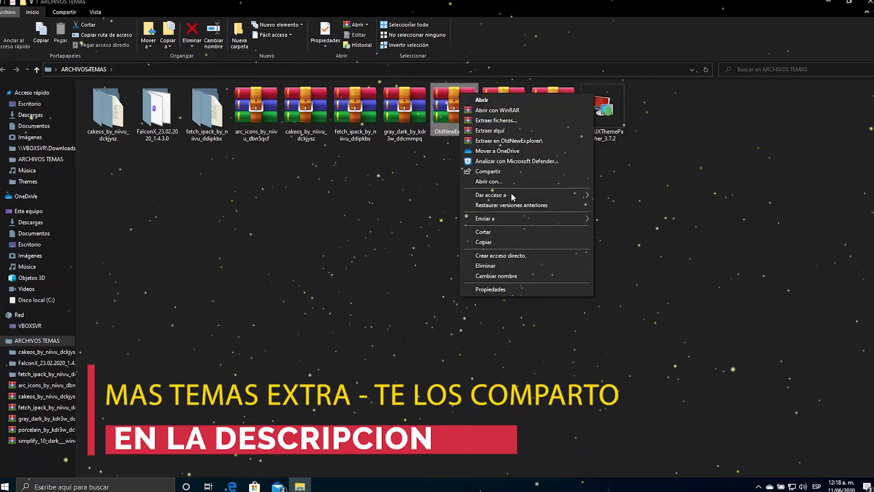
{"action": "left_click", "coordinate": [506, 143]}
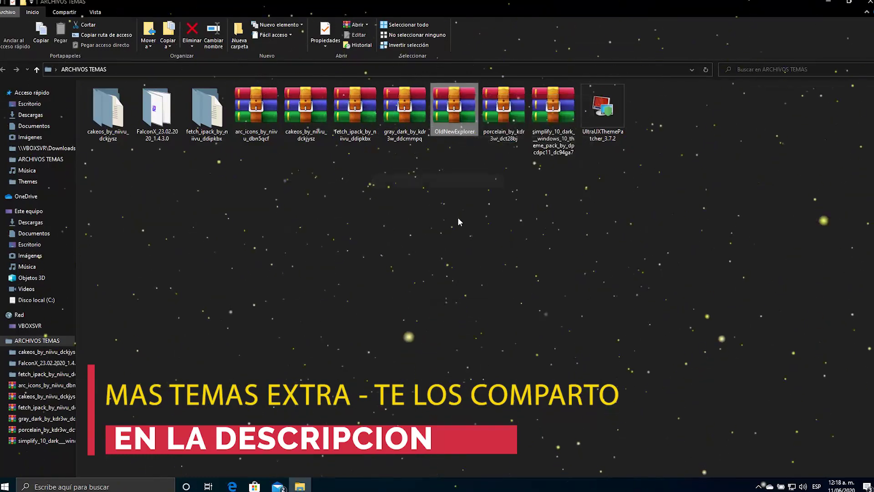
{"action": "left_click", "coordinate": [661, 101]}
{"action": "double_click", "coordinate": [661, 101]}
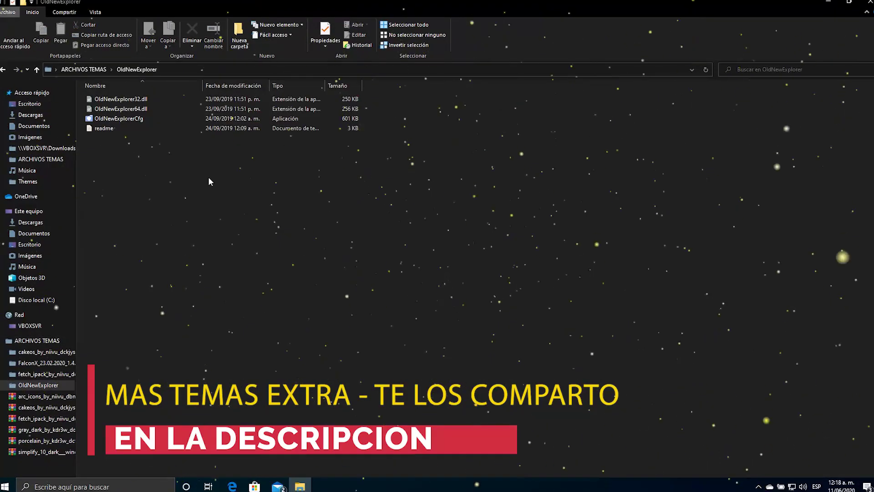
- Run OldNewExplorerCfg and enable both This PC options, the command bar and its three hide options, with glass and alternate navigation buttons off
{"action": "left_click", "coordinate": [128, 119]}
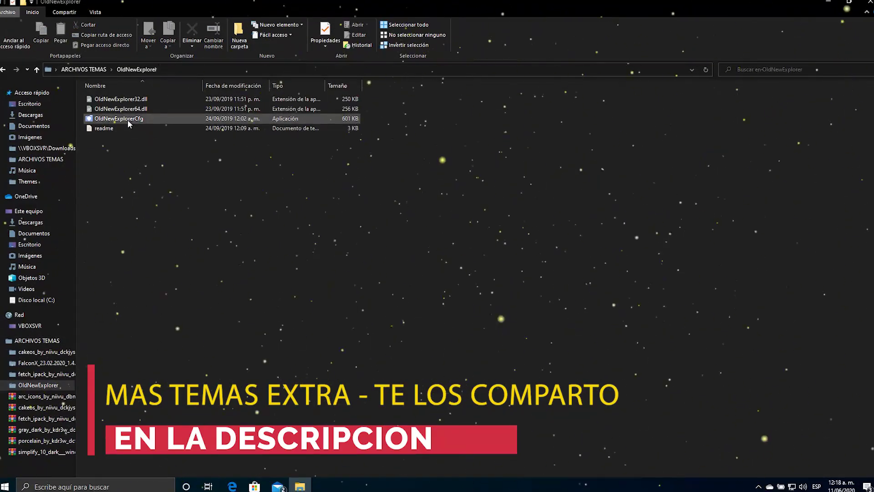
{"action": "double_click", "coordinate": [127, 119]}
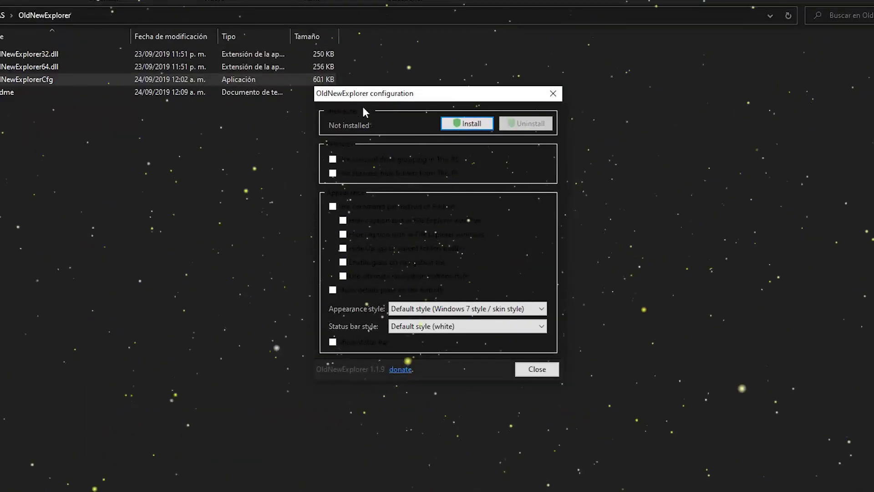
{"action": "left_click_drag", "start_coordinate": [411, 96], "coordinate": [384, 107]}
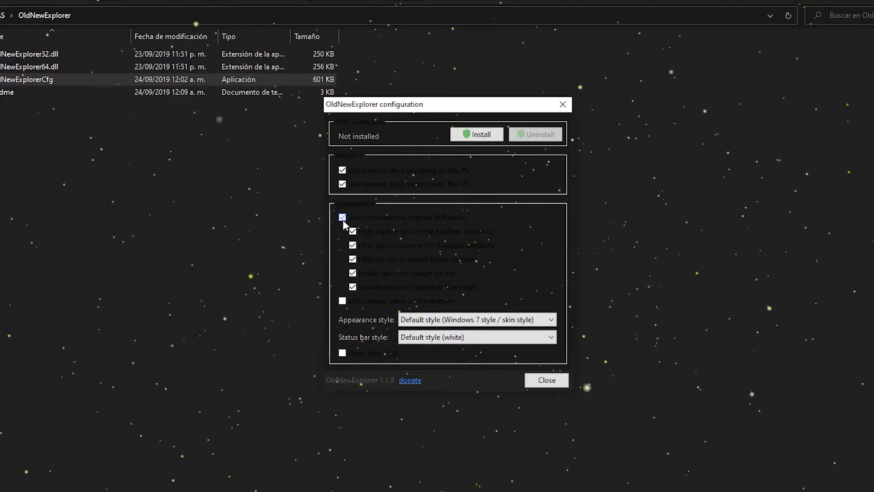
{"action": "left_click", "coordinate": [353, 287]}
{"action": "left_click", "coordinate": [353, 273]}
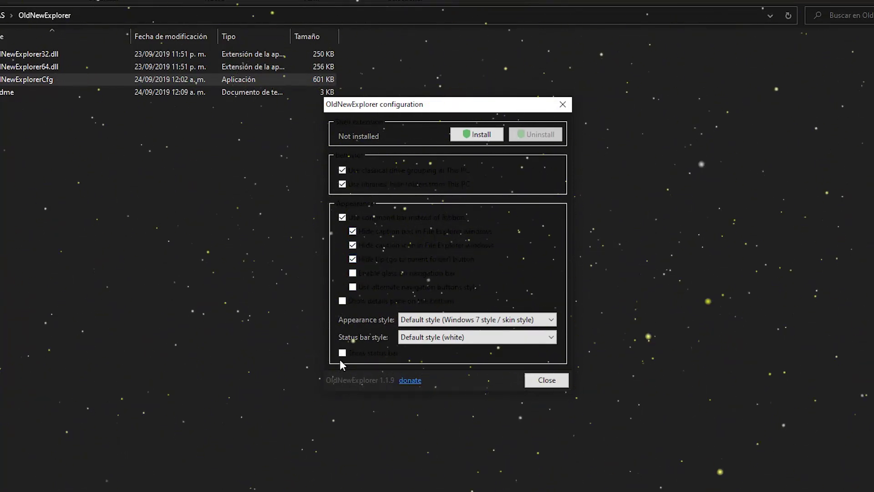
- Install OldNewExplorer, allowing Microsoft Register Server to make changes, and close the configuration window
{"action": "left_click", "coordinate": [474, 137]}
{"action": "left_click", "coordinate": [406, 316]}
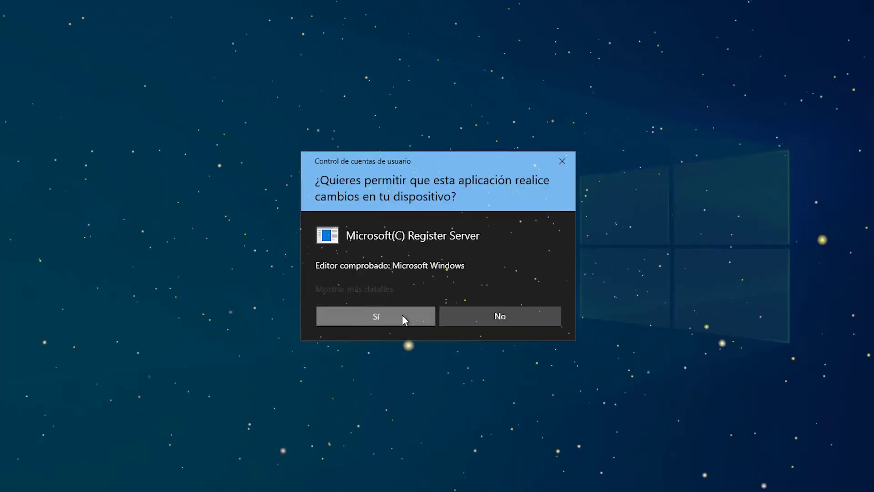
{"action": "left_click", "coordinate": [403, 316]}
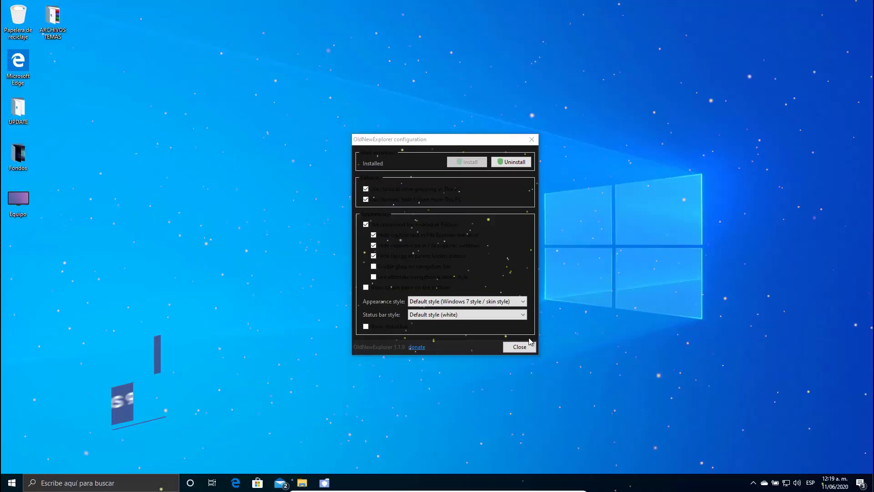
{"action": "left_click", "coordinate": [530, 346]}
- Examine the restyled Este equipo view in File Explorer and open Windows Settings from its command bar, closing Settings again
{"action": "key", "text": "super+e"}
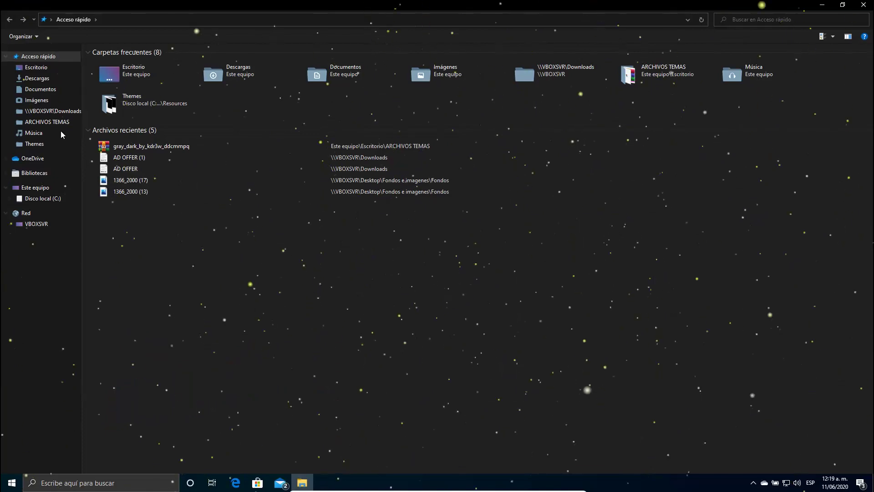
{"action": "left_click", "coordinate": [24, 188]}
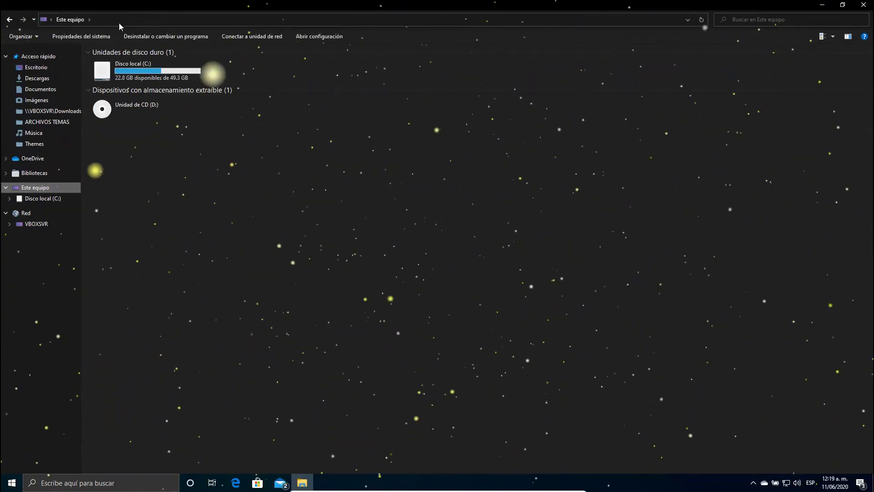
{"action": "left_click", "coordinate": [325, 40]}
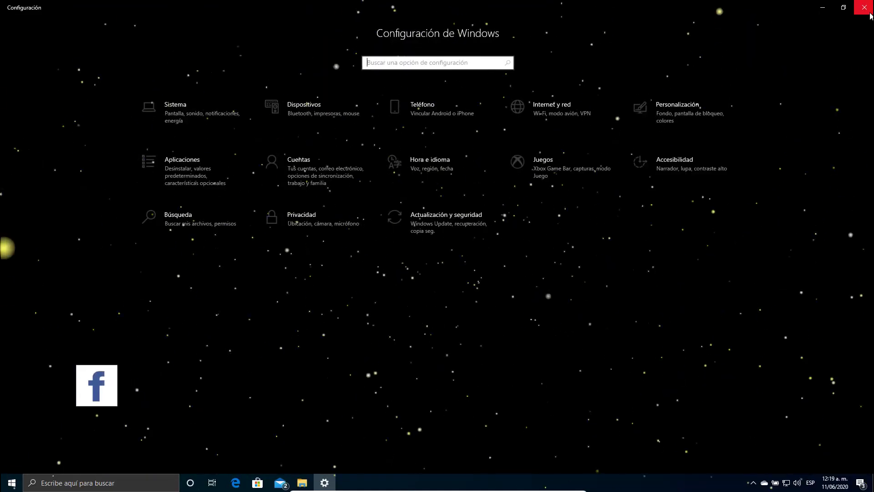
{"action": "left_click", "coordinate": [870, 14]}
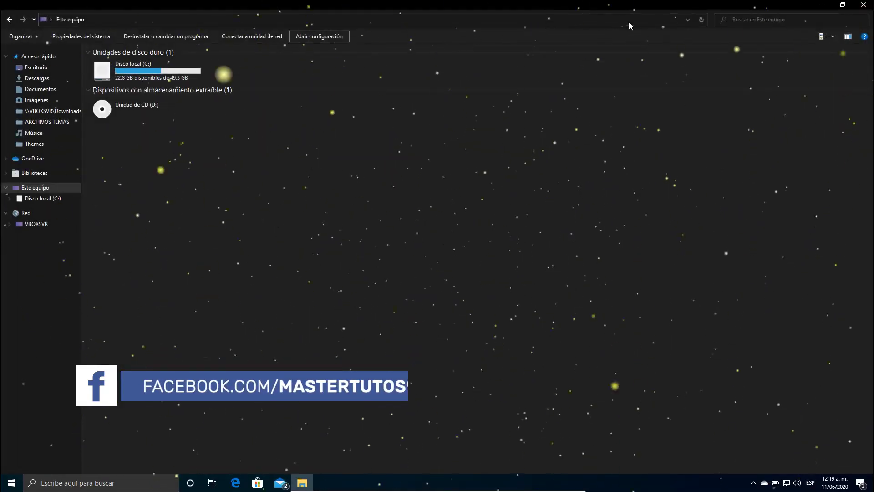
{"action": "left_click", "coordinate": [832, 36]}
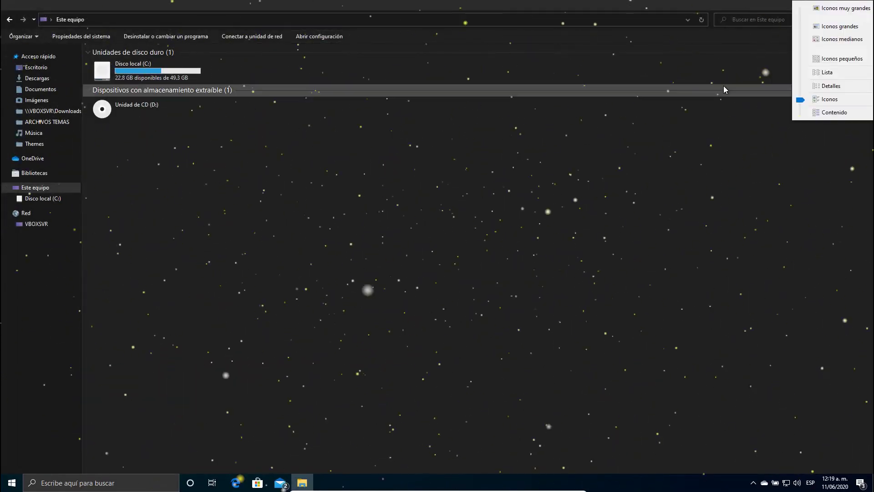
{"action": "left_click", "coordinate": [724, 90]}
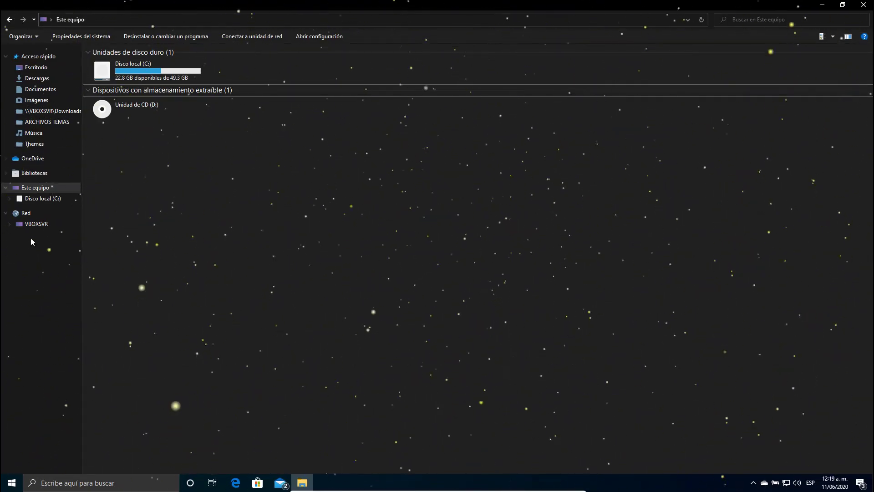
- Search Windows for "panel" and open Panel de control
{"action": "left_click", "coordinate": [61, 484]}
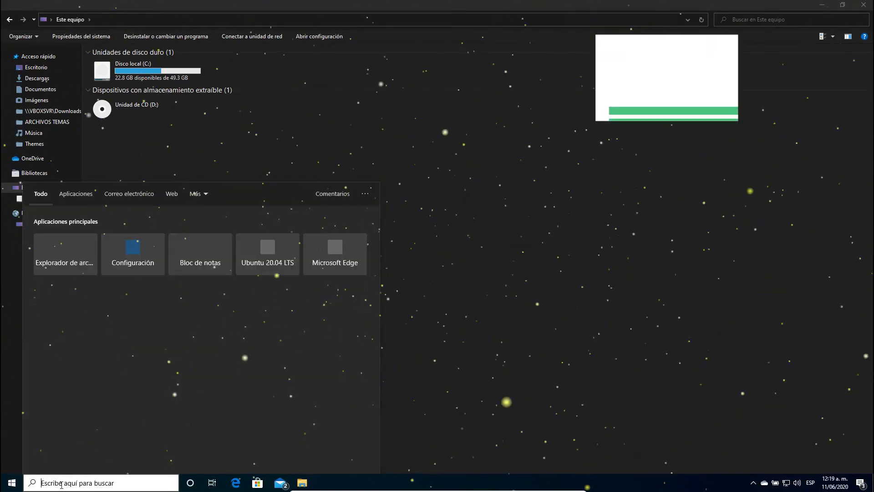
{"action": "type", "text": "o"}
{"action": "key", "text": "BackSpace"}
{"action": "type", "text": "p"}
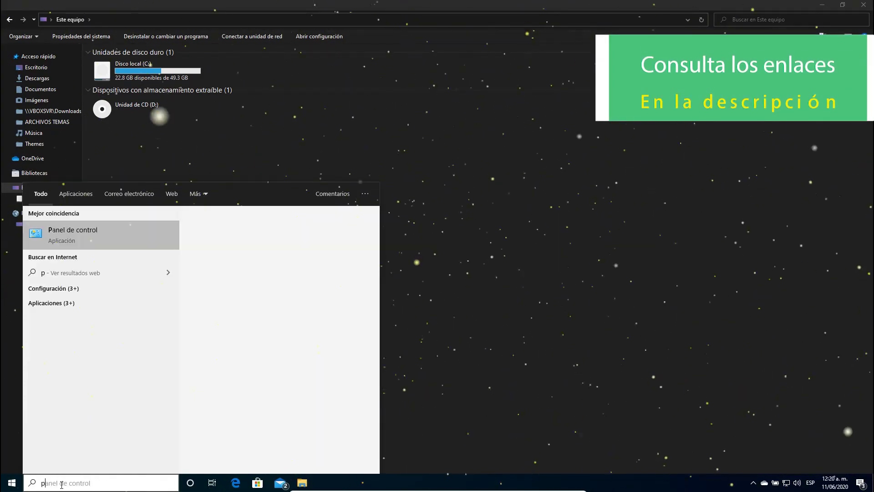
{"action": "type", "text": "anel"}
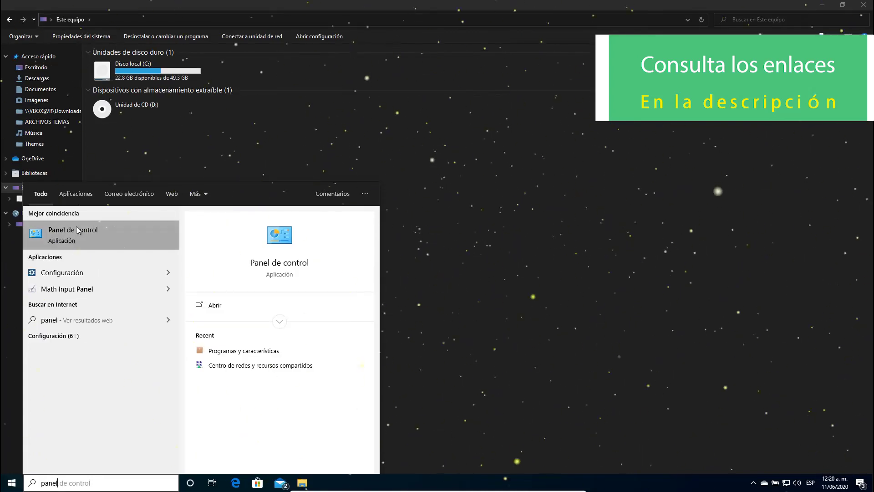
{"action": "left_click", "coordinate": [77, 230]}
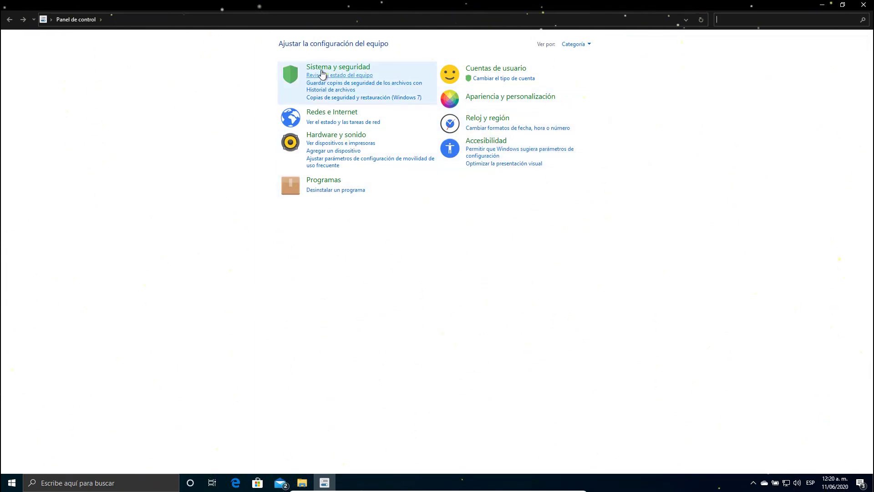
- Display the Panel de control items as Iconos pequeños, and close both Panel de control and the Este equipo window
{"action": "left_click", "coordinate": [589, 45]}
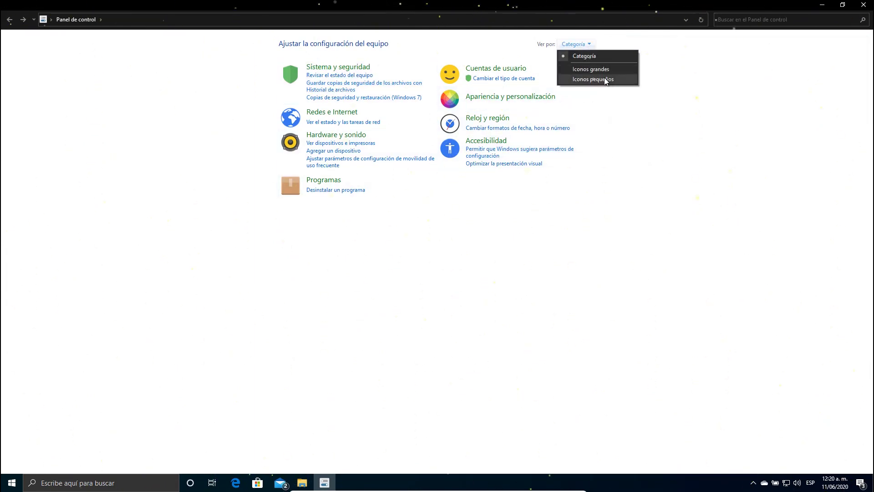
{"action": "left_click", "coordinate": [605, 79]}
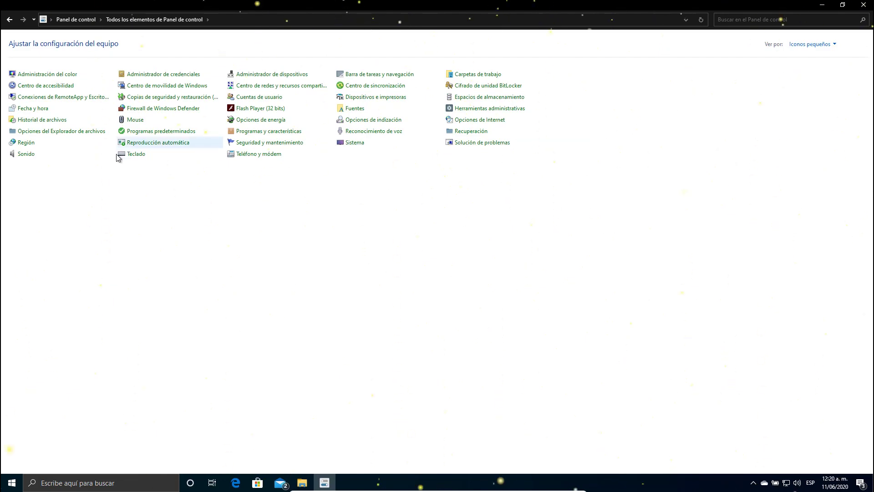
{"action": "left_click", "coordinate": [863, 4]}
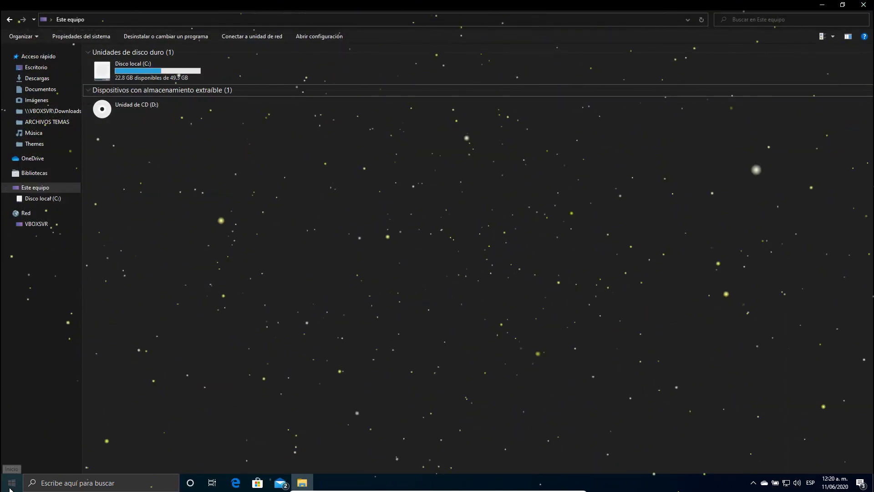
{"action": "left_click", "coordinate": [864, 5]}
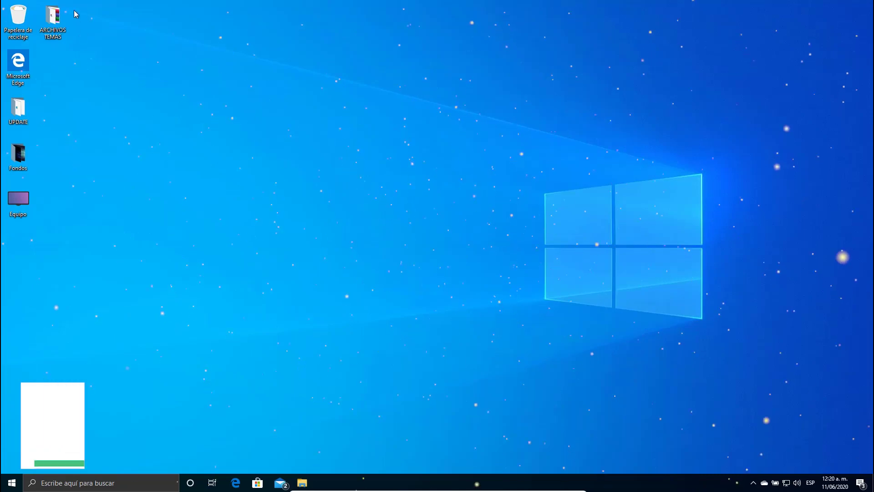
- Run FalconXSettings from the FalconX_23.02.2020_1.4.3.0 folder in ARCHIVOS TEMAS to centre the taskbar icons, closing its settings and clearing the folder window away
{"action": "double_click", "coordinate": [53, 21]}
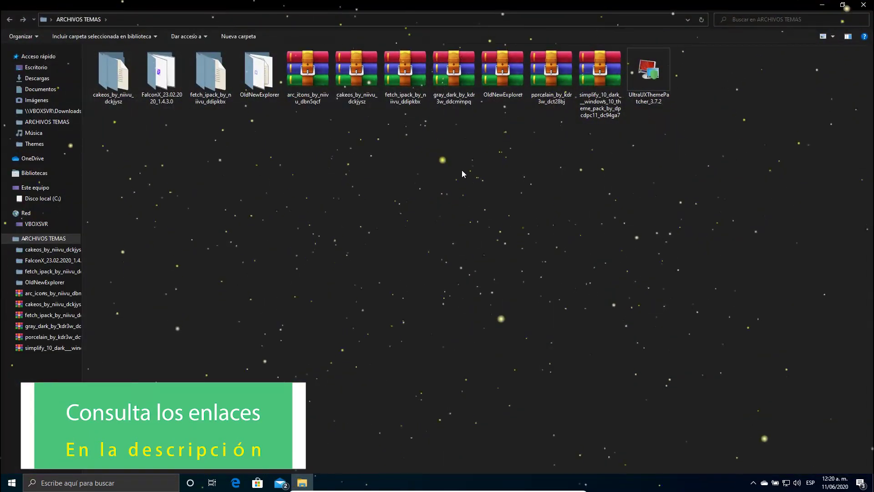
{"action": "left_click", "coordinate": [165, 63]}
{"action": "double_click", "coordinate": [165, 63]}
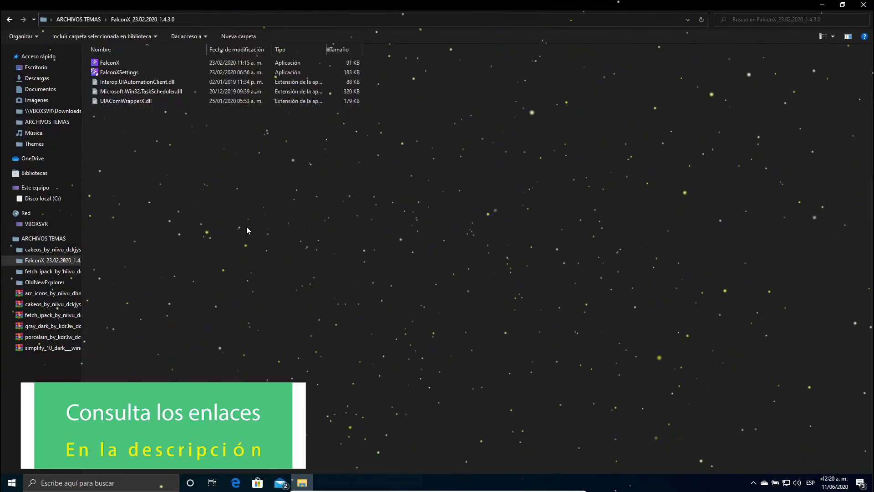
{"action": "double_click", "coordinate": [137, 73]}
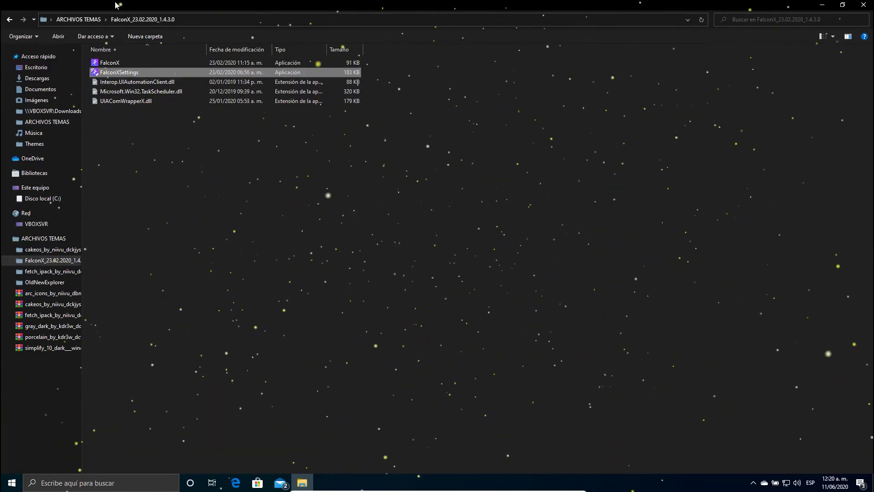
{"action": "right_click", "coordinate": [127, 75]}
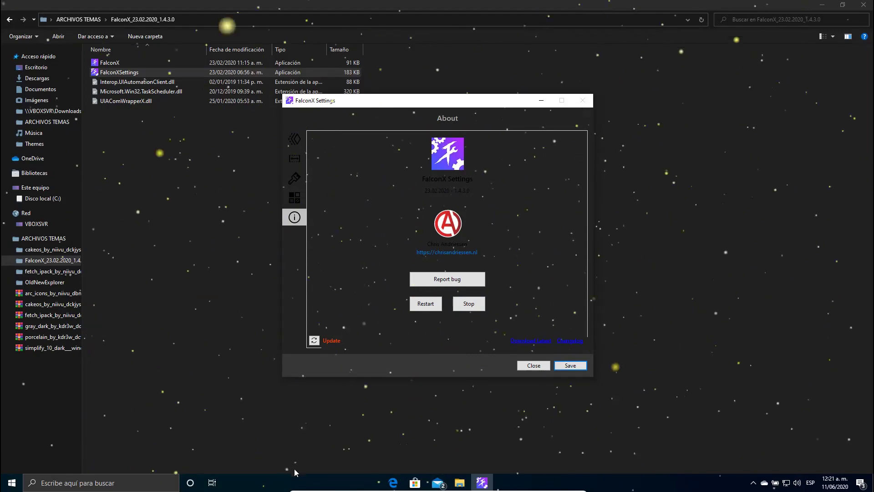
{"action": "left_click", "coordinate": [533, 365]}
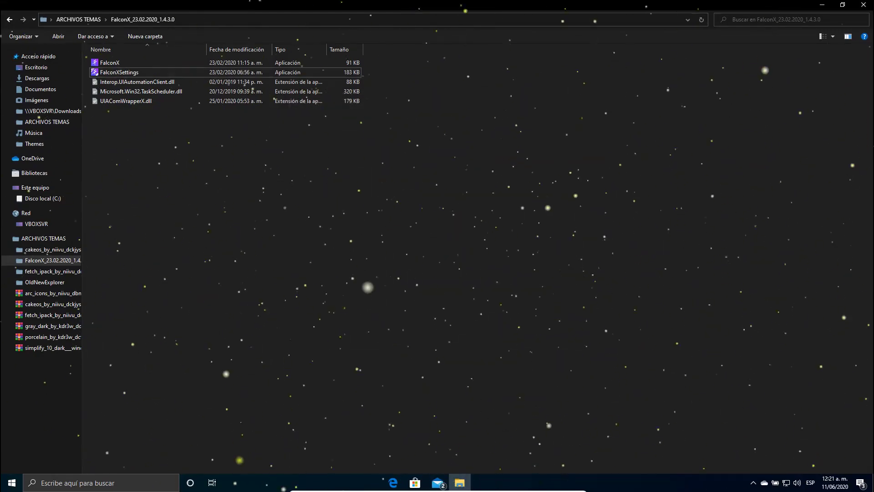
{"action": "left_click", "coordinate": [822, 7]}
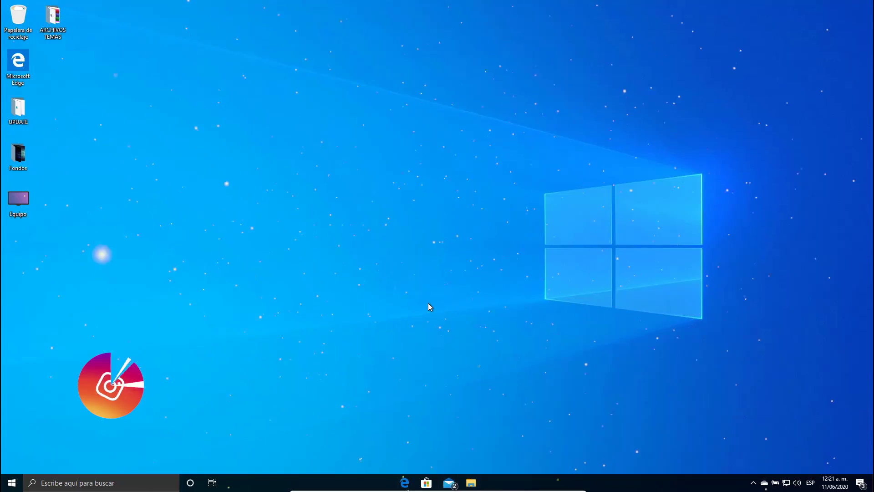
- Switch to the browser and examine the Windows 10 customization pages on DeviantArt, including 7TSP GUI 2019 Edition and the Dev theme description
{"action": "double_click", "coordinate": [10, 197]}
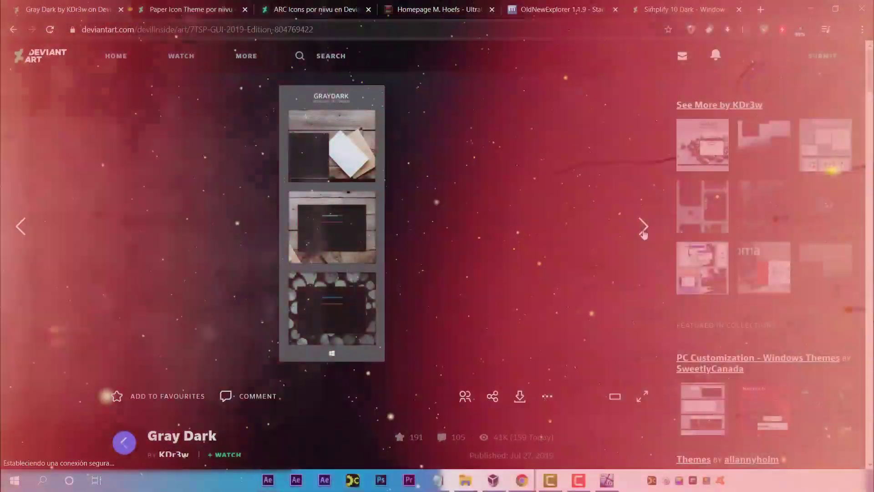
{"action": "left_click", "coordinate": [644, 226]}
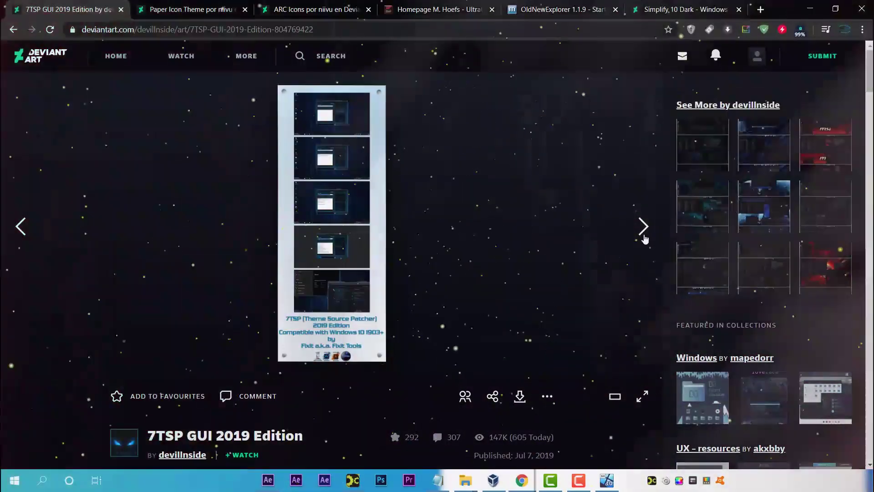
{"action": "key", "text": "Right"}
{"action": "scroll", "coordinate": [662, 258], "scroll_direction": "down", "scroll_amount": 3}
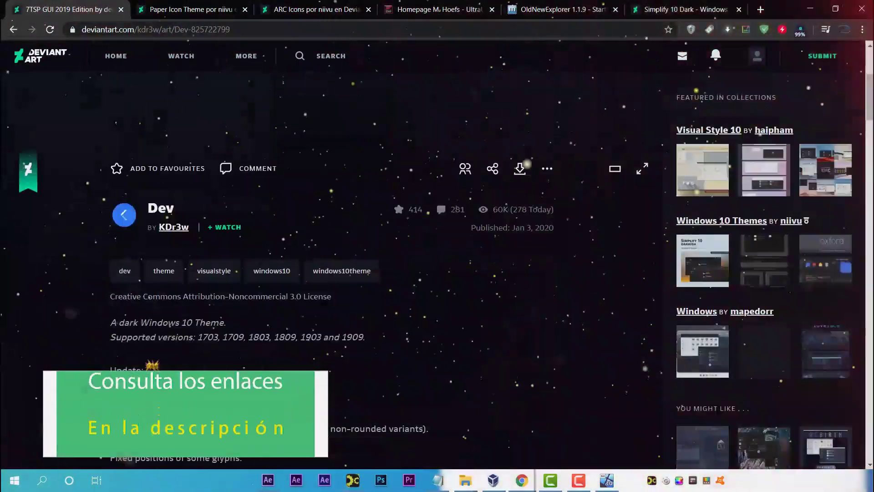
{"action": "scroll", "coordinate": [261, 193], "scroll_direction": "down", "scroll_amount": 5}
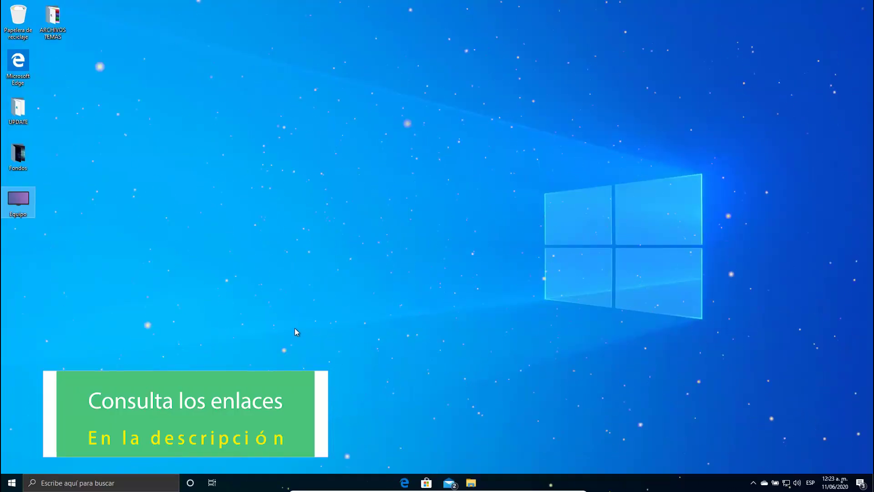
- View the installed programs in Programas y características from Este equipo, and close that list and the Settings page
{"action": "double_click", "coordinate": [30, 208]}
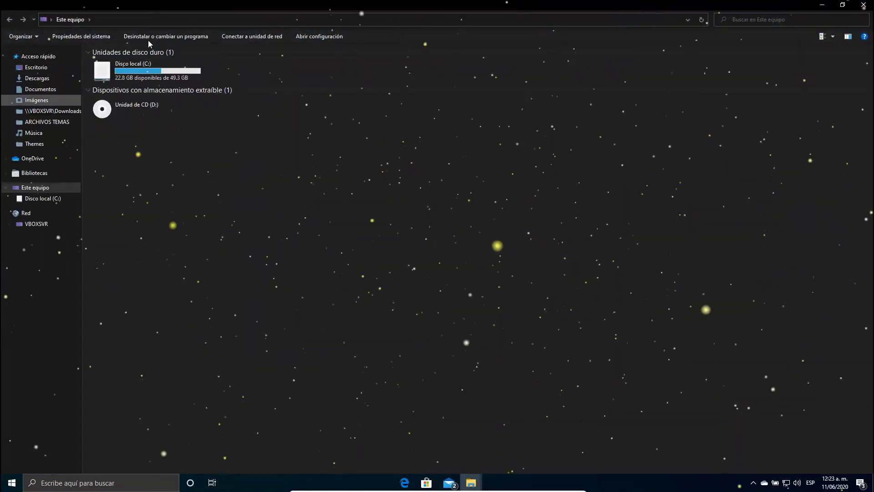
{"action": "left_click", "coordinate": [164, 37]}
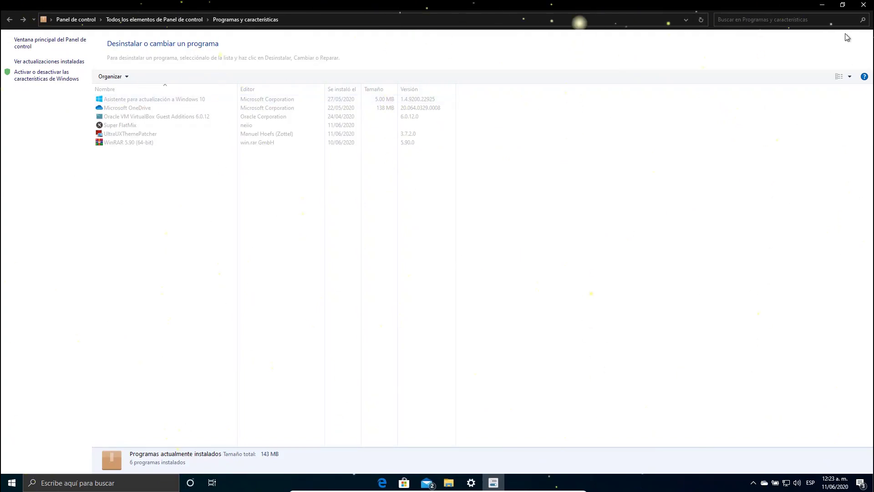
{"action": "left_click", "coordinate": [865, 5]}
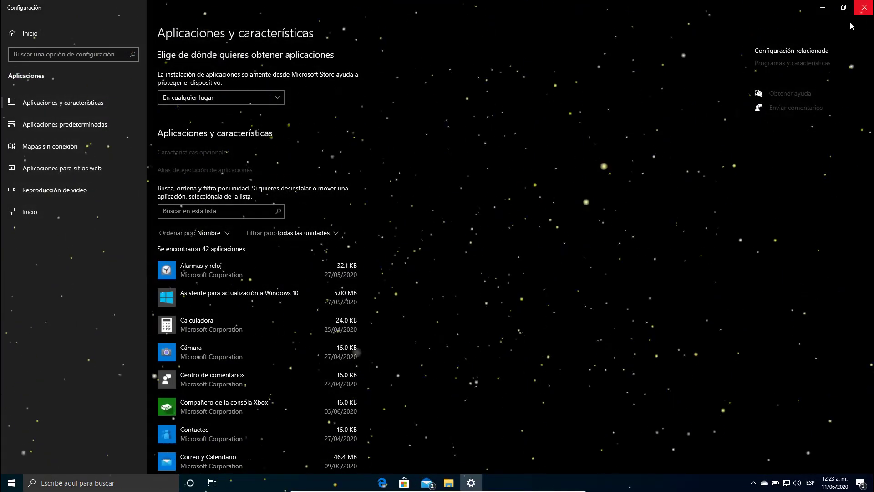
{"action": "left_click", "coordinate": [868, 7]}
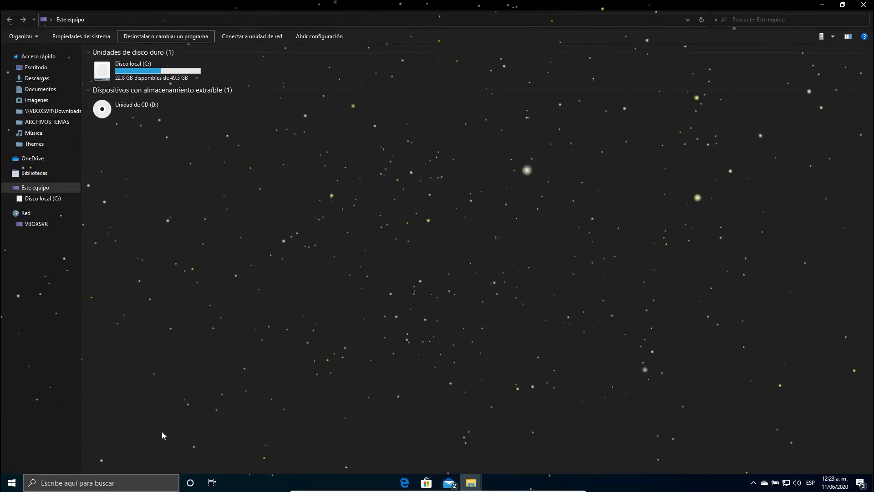
- Search Windows for "punto" and open Crear un punto de restauración
{"action": "left_click", "coordinate": [138, 483]}
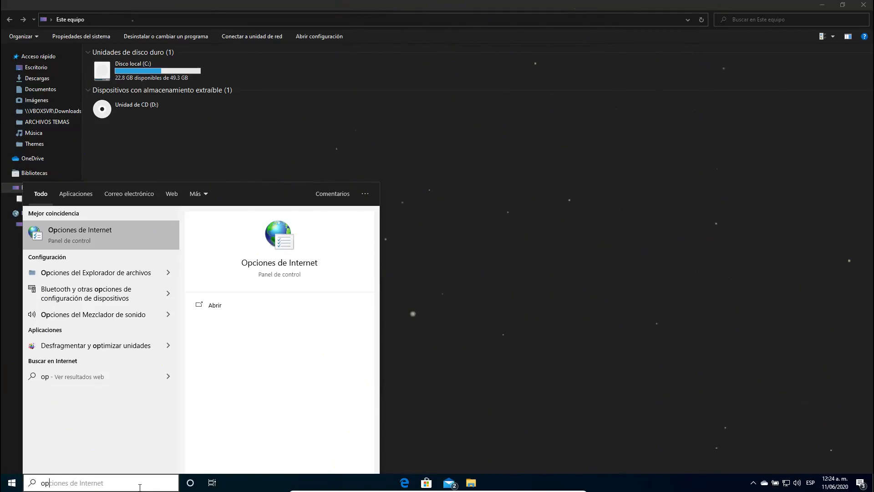
{"action": "type", "text": "op"}
{"action": "key", "text": "BackSpace"}
{"action": "key", "text": "BackSpace"}
{"action": "type", "text": "puntos"}
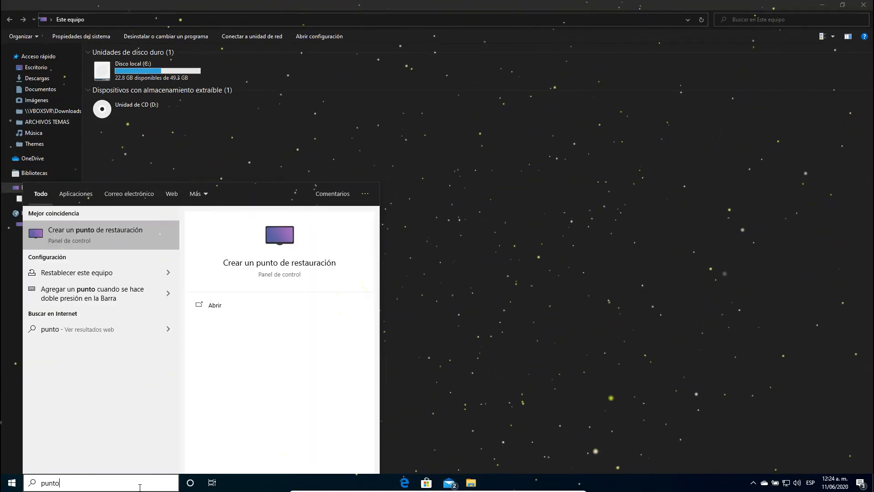
{"action": "left_click", "coordinate": [74, 242]}
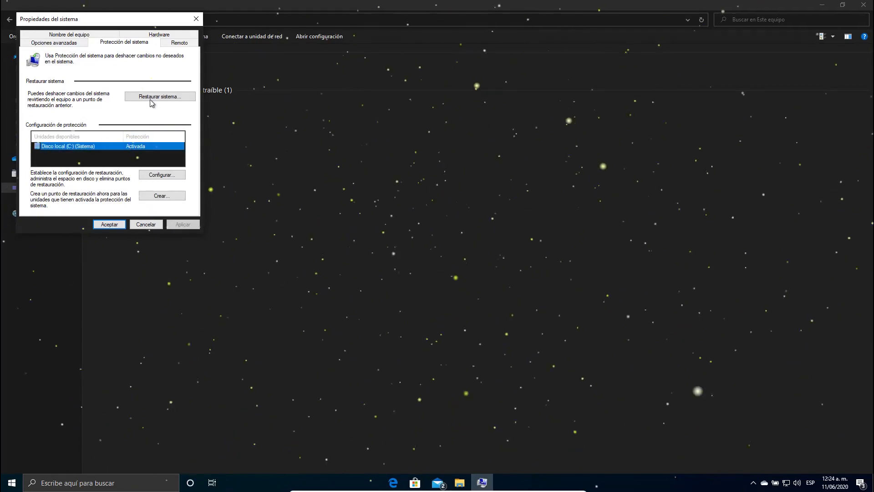
- Examine the available points in Restaurar sistema, selecting Sistema Sin themas, and close the wizard, system properties and Este equipo without restoring
{"action": "left_click", "coordinate": [154, 97]}
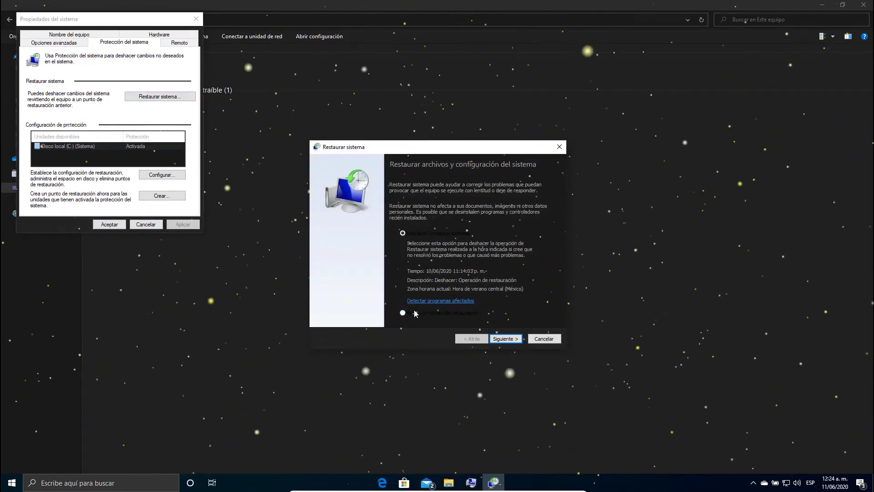
{"action": "left_click", "coordinate": [402, 312]}
{"action": "left_click", "coordinate": [505, 338]}
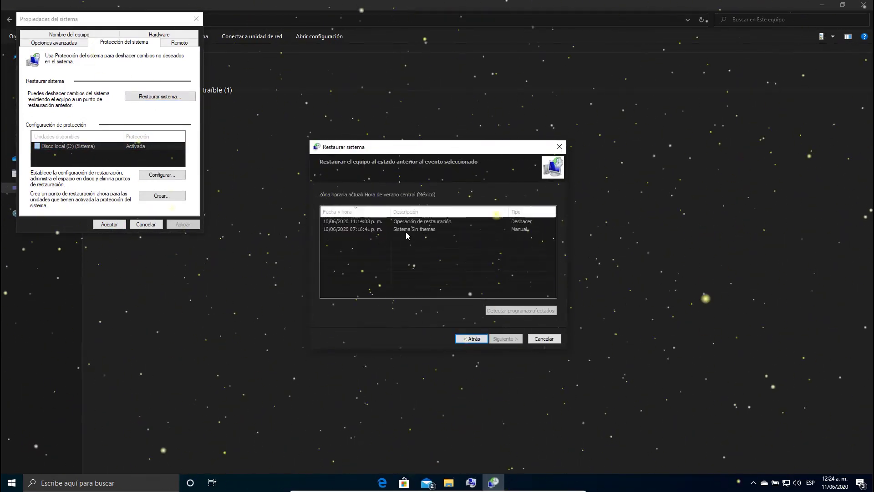
{"action": "left_click", "coordinate": [364, 229]}
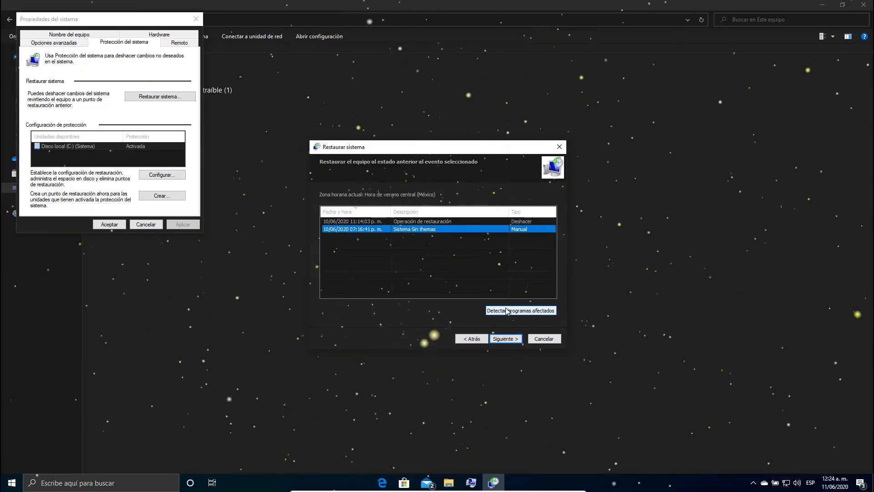
{"action": "left_click", "coordinate": [559, 147]}
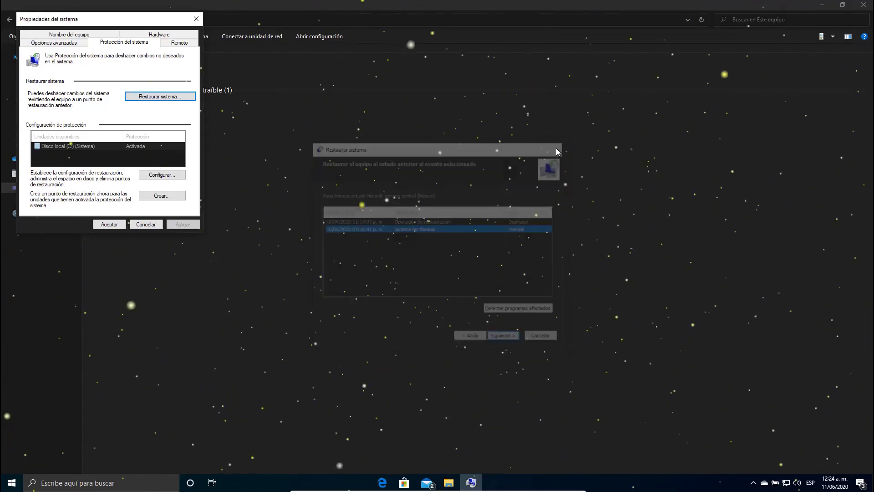
{"action": "left_click", "coordinate": [196, 18]}
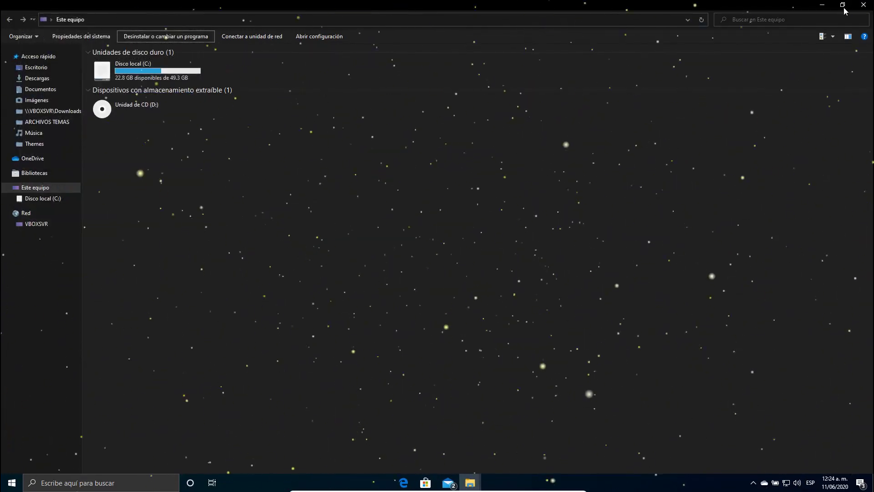
{"action": "left_click", "coordinate": [863, 5]}
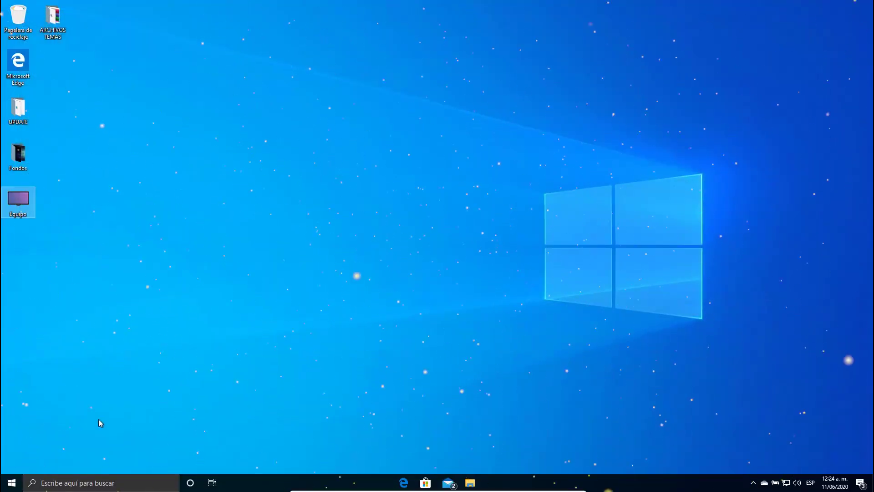